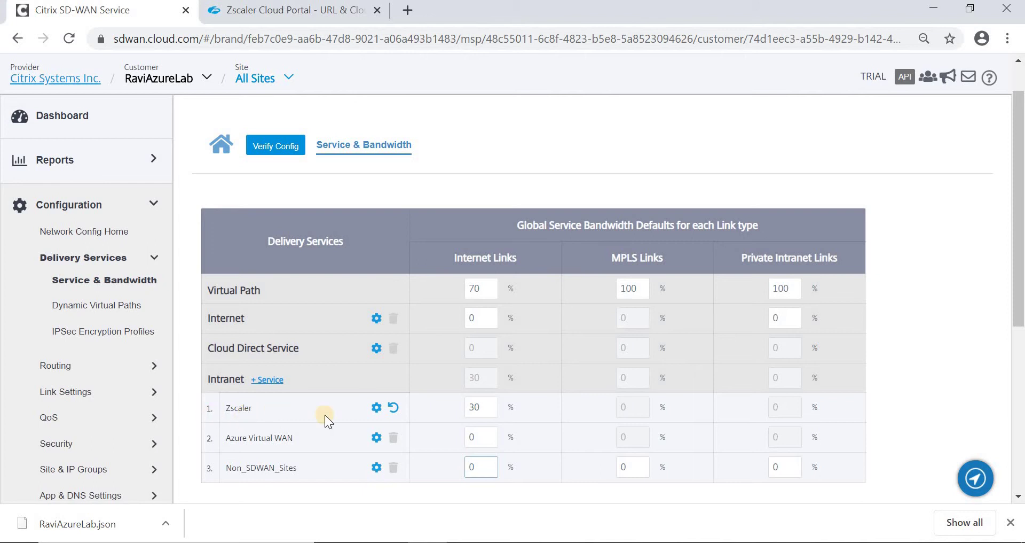
left_click(376, 408)
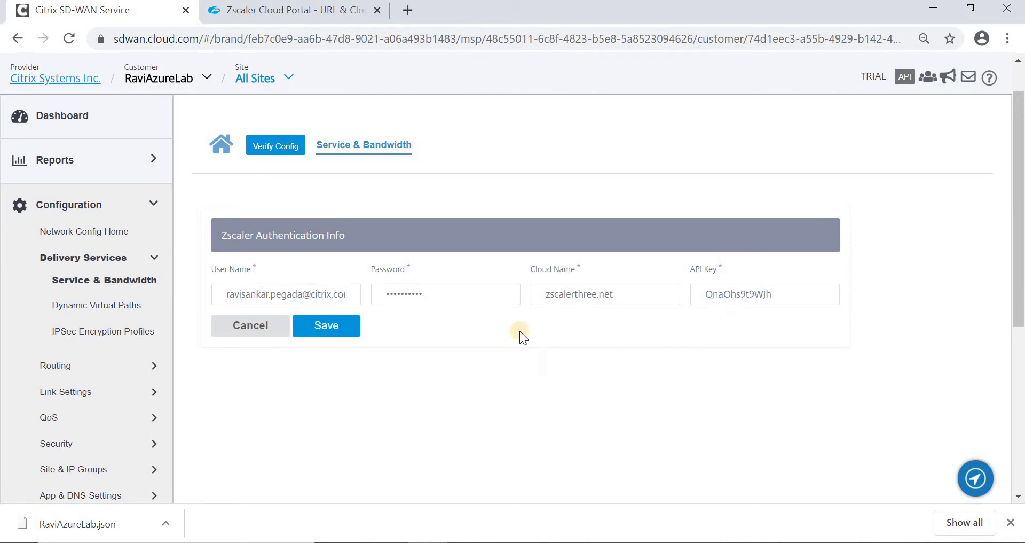
left_click(250, 325)
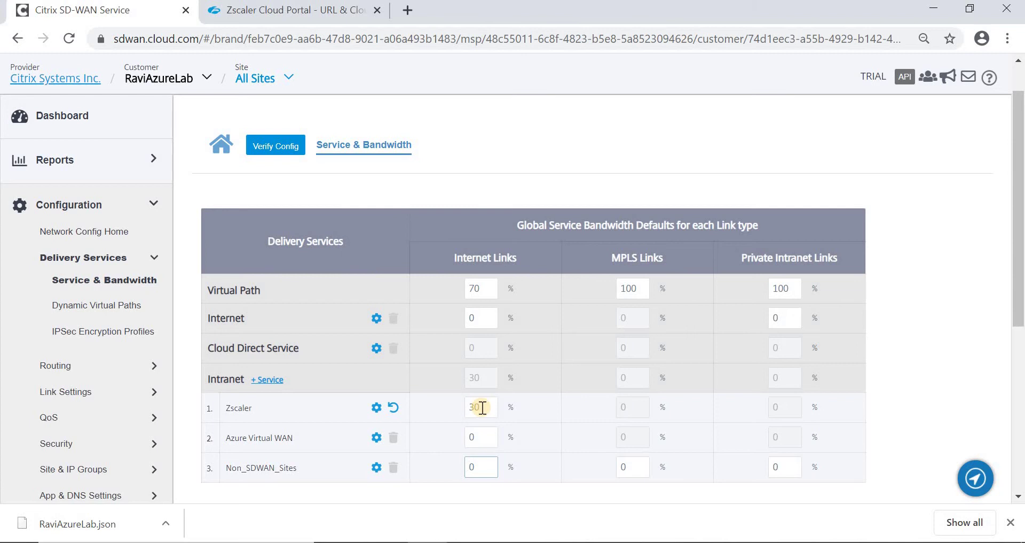
scroll(444, 428, "down", 1)
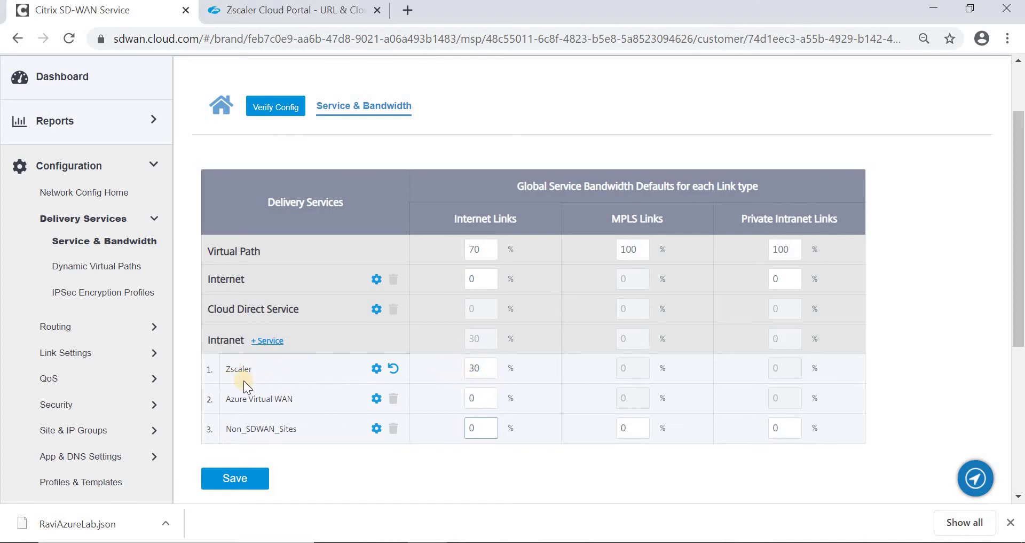
Step: From the network configuration home, open Branch2Azure's WAN links and edit Broadband-ACT-1
left_click(217, 108)
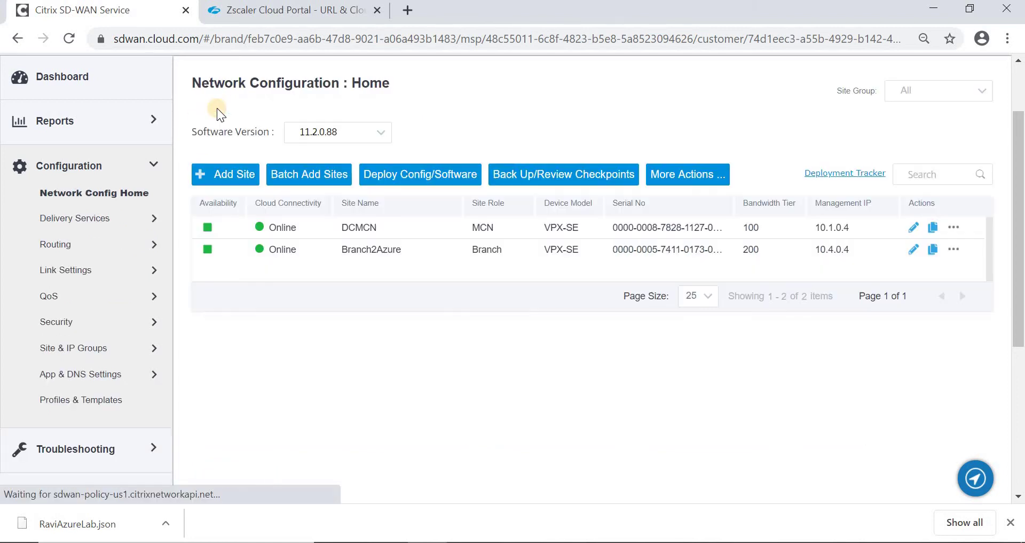
left_click(374, 251)
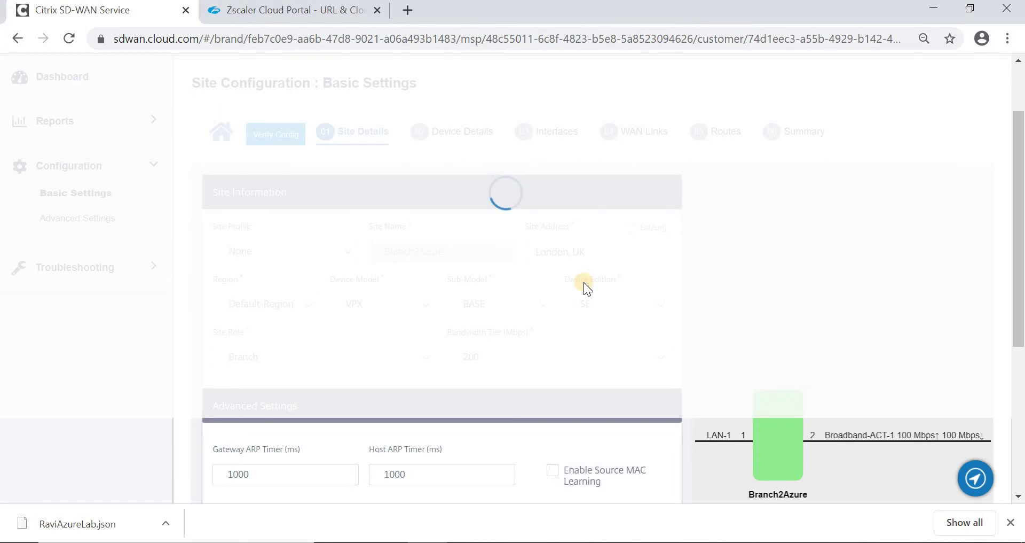
left_click(634, 133)
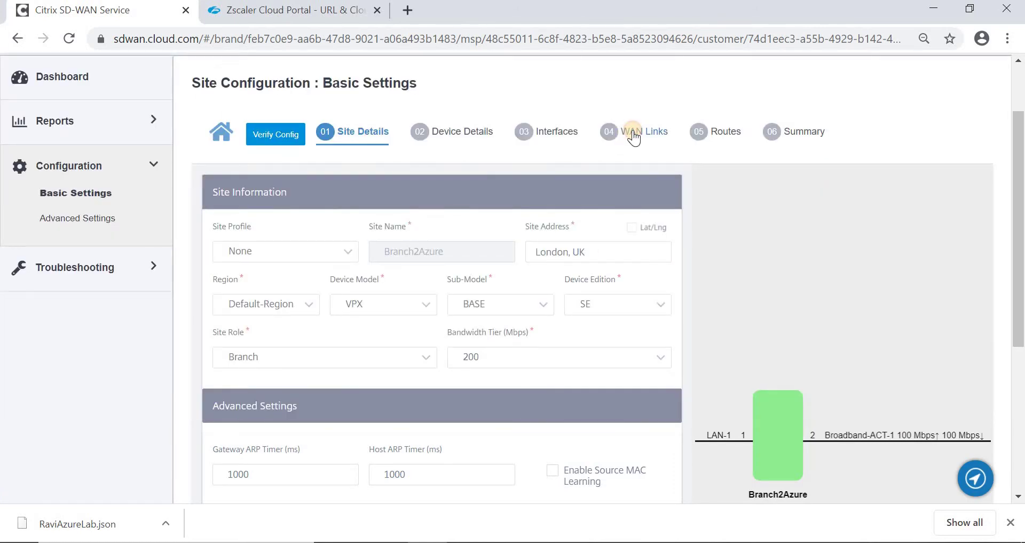
left_click(349, 250)
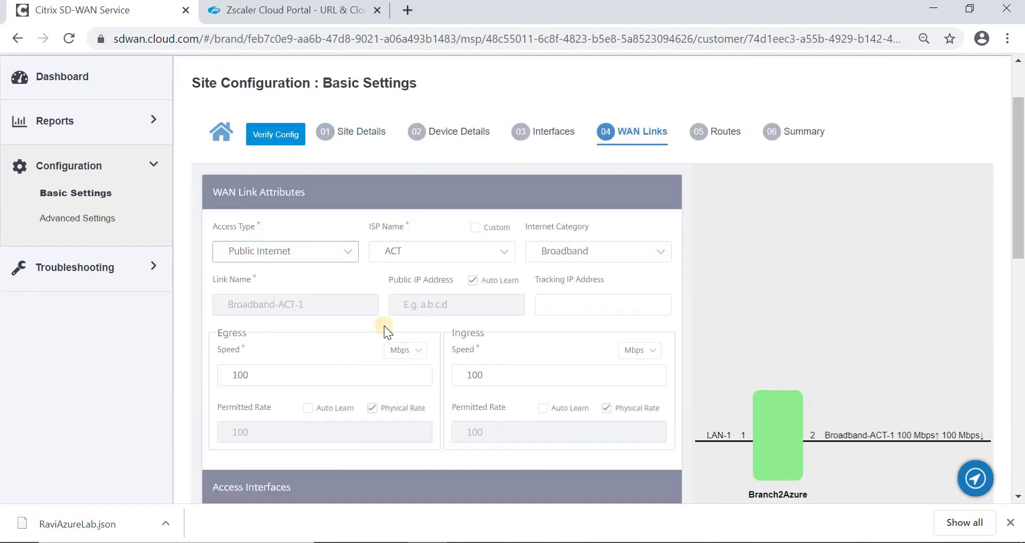
scroll(428, 360, "down", 5)
scroll(427, 360, "down", 3)
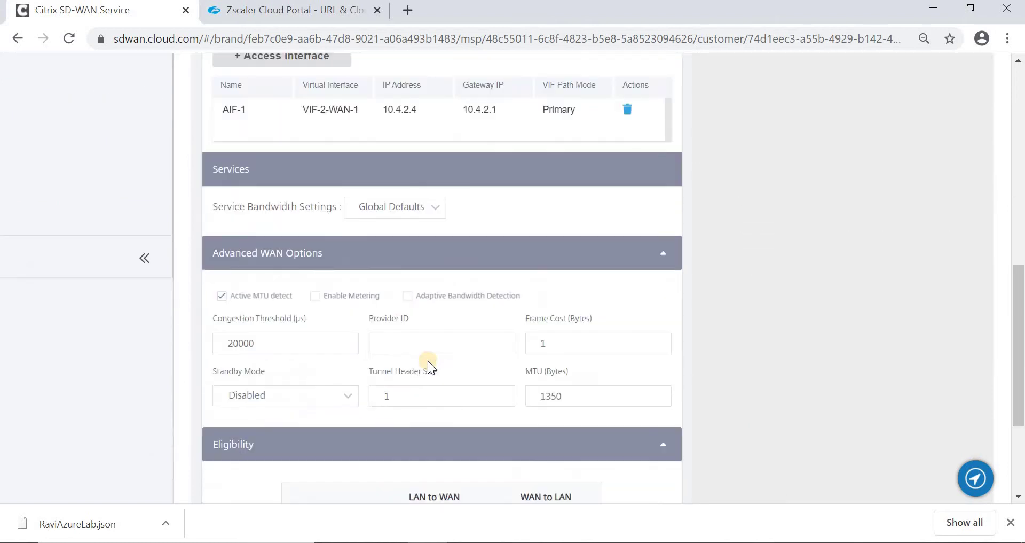
Step: Switch the link to link-specific service bandwidth and add a Zscaler allocation, selecting its 50 percentage
left_click(399, 212)
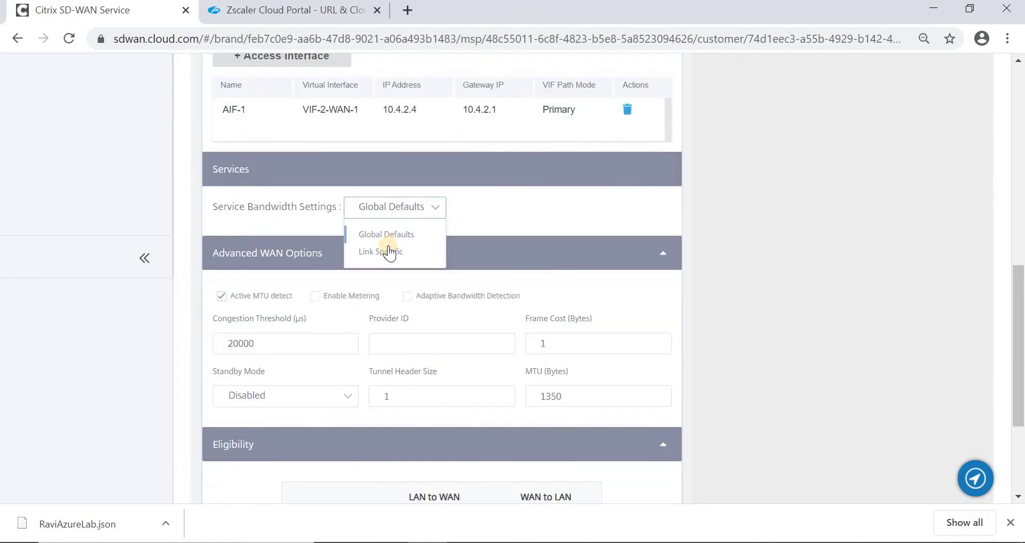
left_click(384, 252)
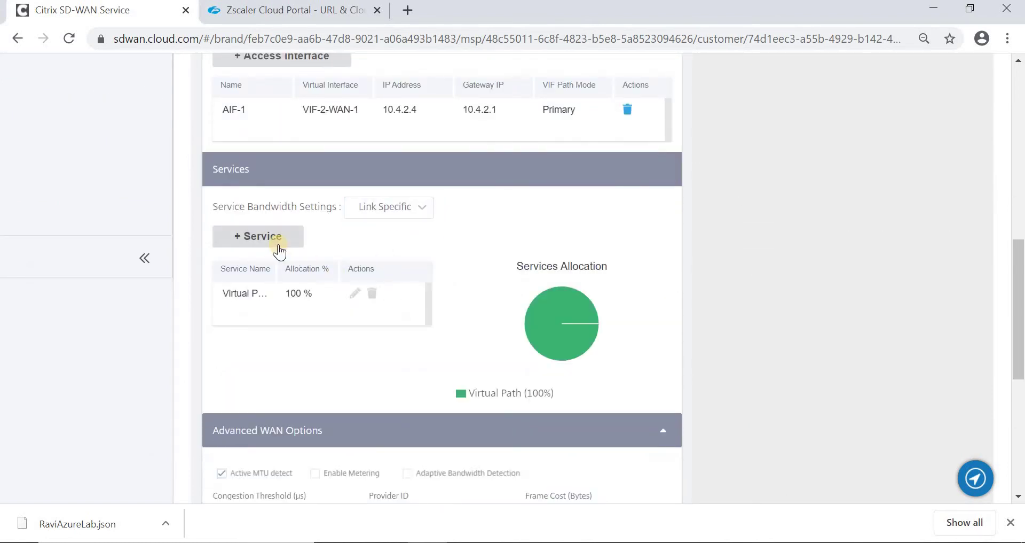
left_click(278, 245)
left_click(338, 267)
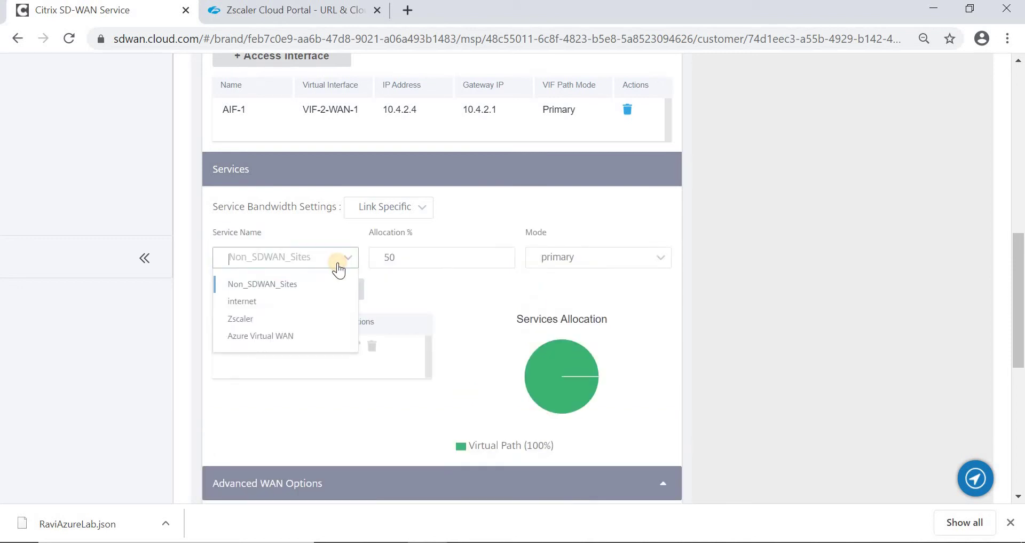
left_click(254, 319)
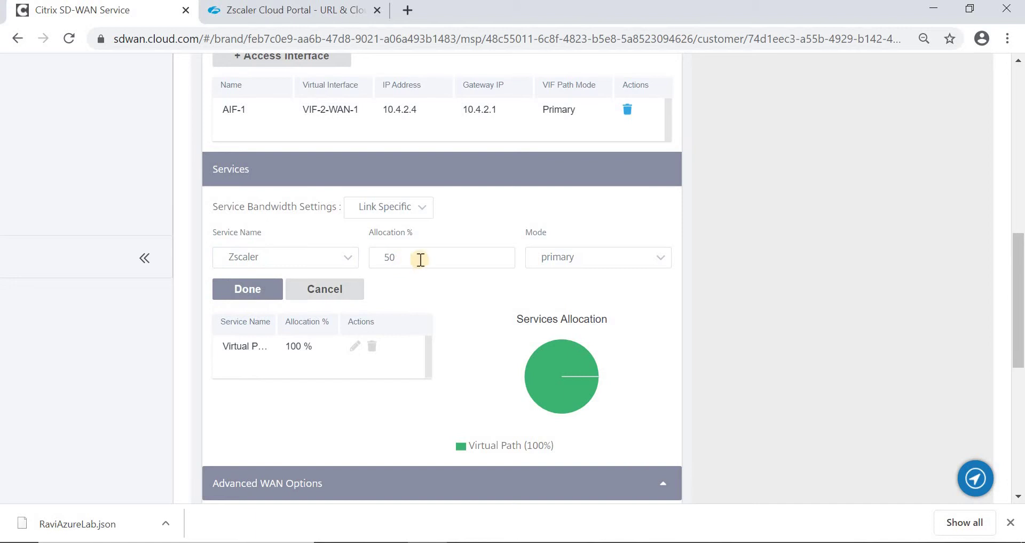
left_click(421, 260)
double_click(420, 259)
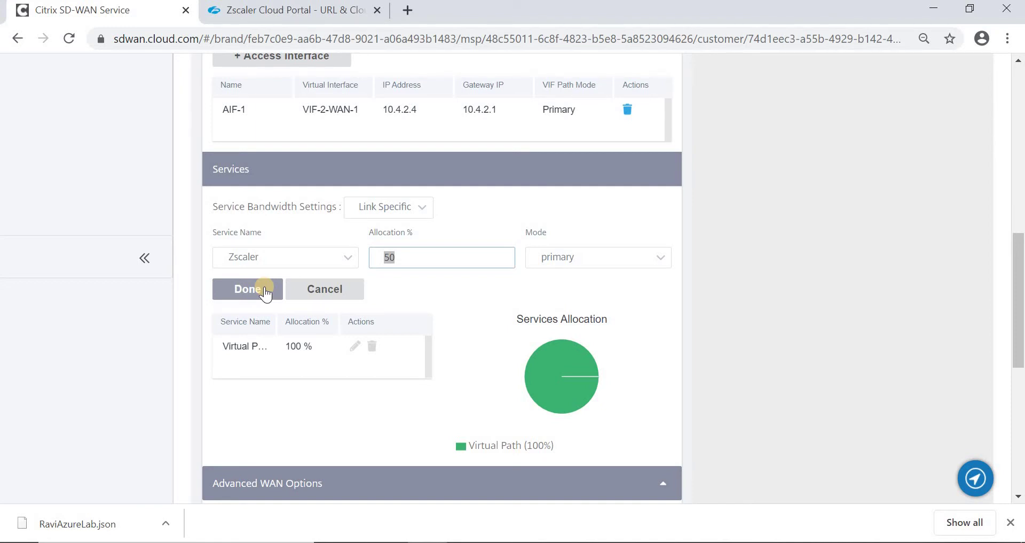
Step: Cancel the WAN link changes and return to the network configuration home
scroll(422, 235, "up", 5)
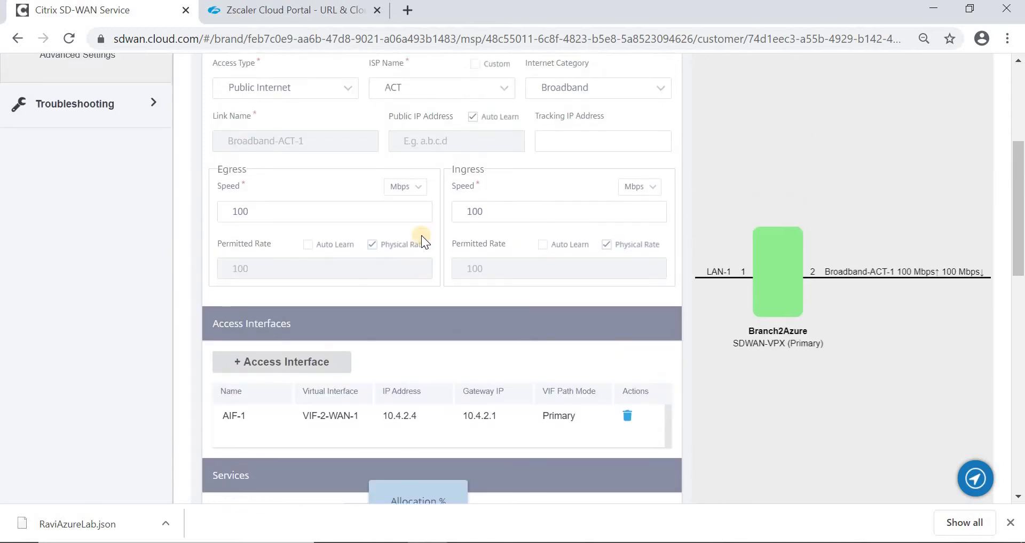
scroll(422, 235, "down", 8)
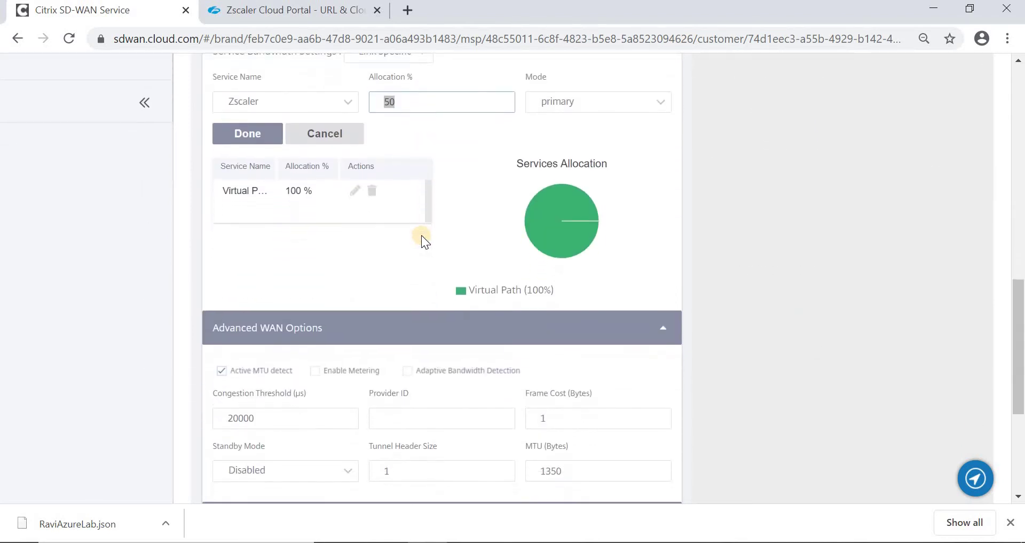
scroll(421, 235, "down", 4)
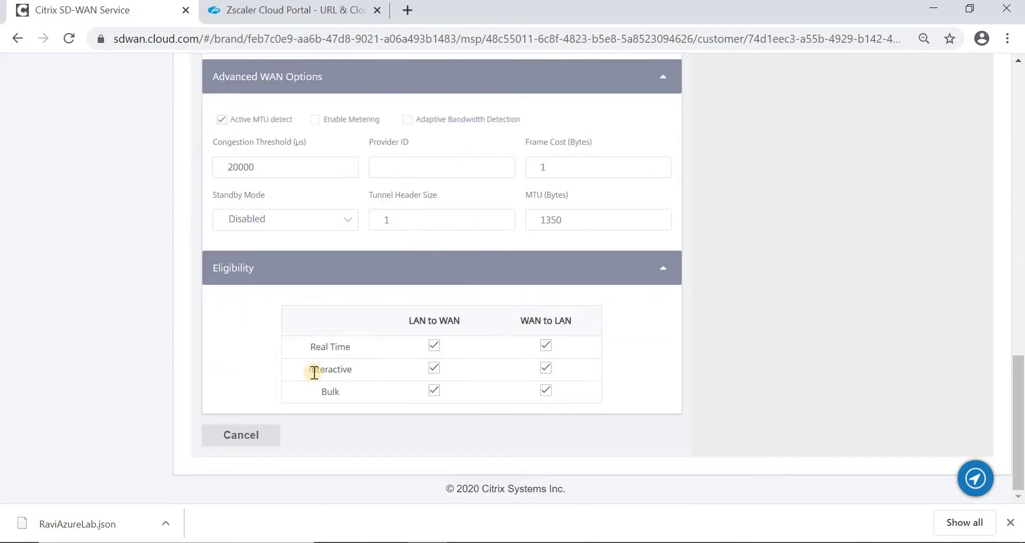
left_click(241, 433)
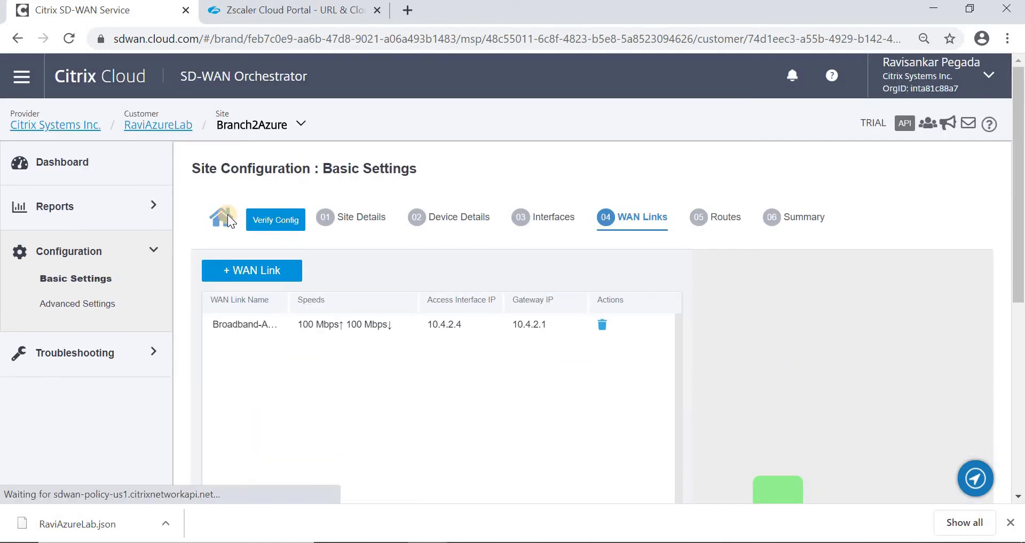
left_click(225, 216)
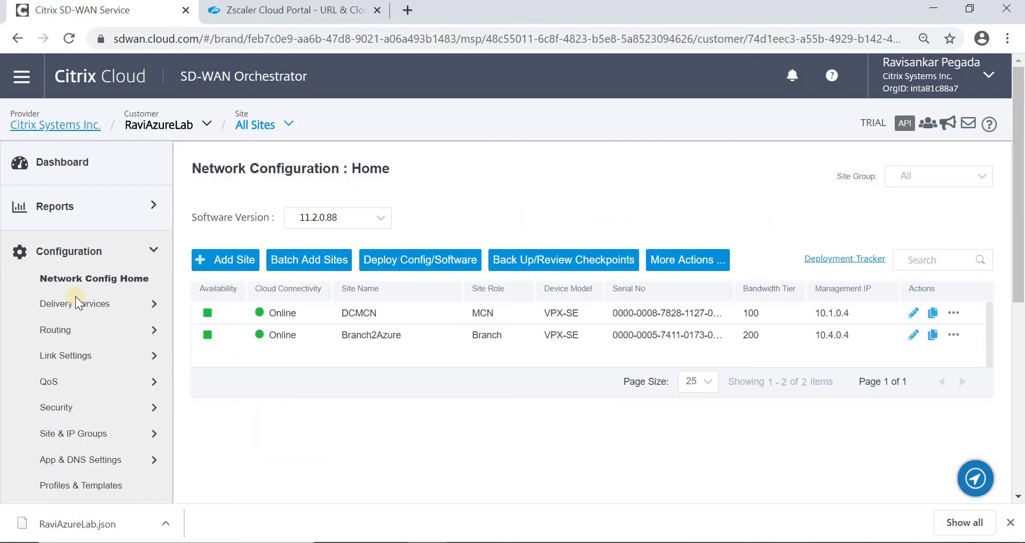
Step: Open Delivery Services and scroll down to the Routing Policies' Application Routes list
left_click(77, 302)
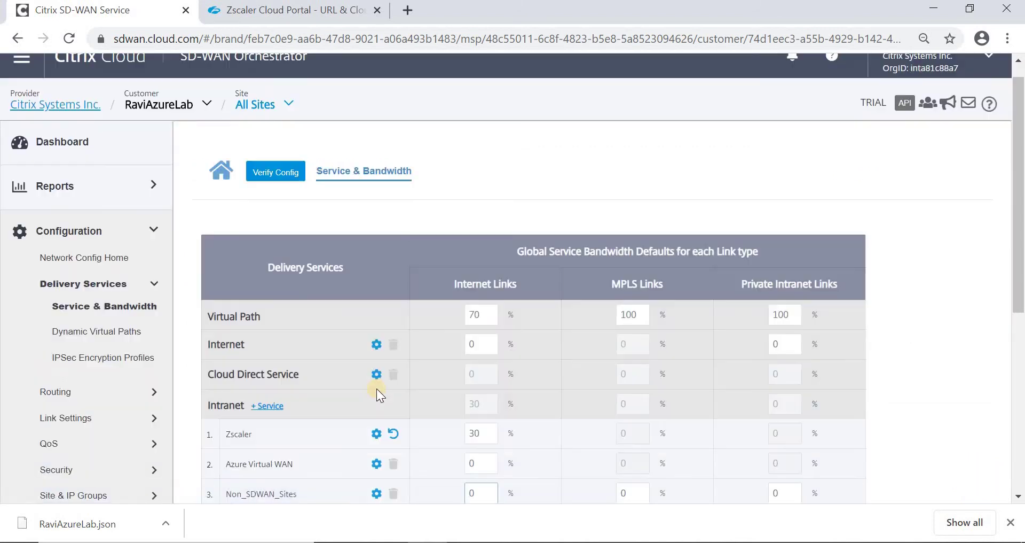
scroll(377, 389, "down", 3)
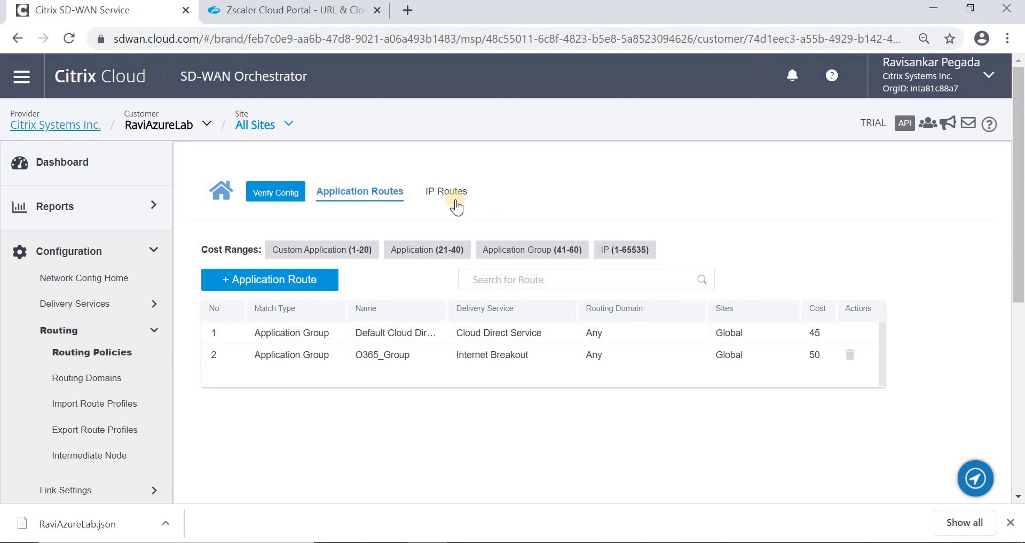
Step: Open the 0.0.0.0/0 route from the IP routes list and keep Zscaler as its delivery service
left_click(441, 192)
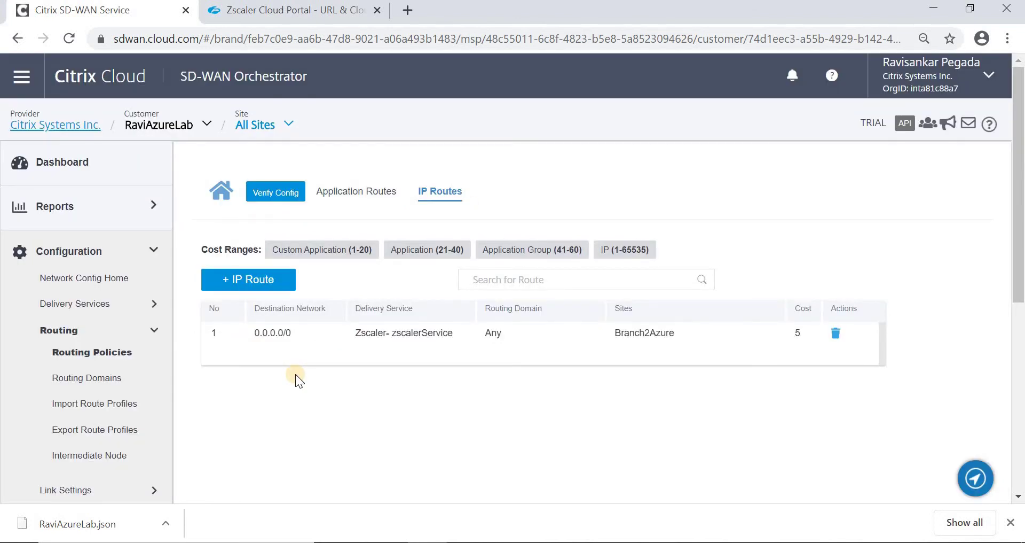
left_click(289, 334)
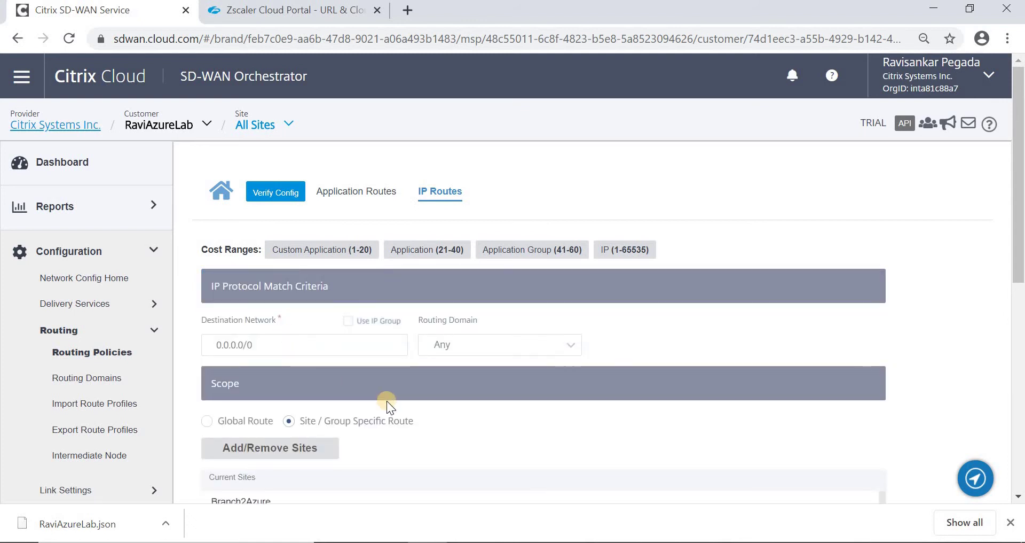
scroll(387, 401, "down", 6)
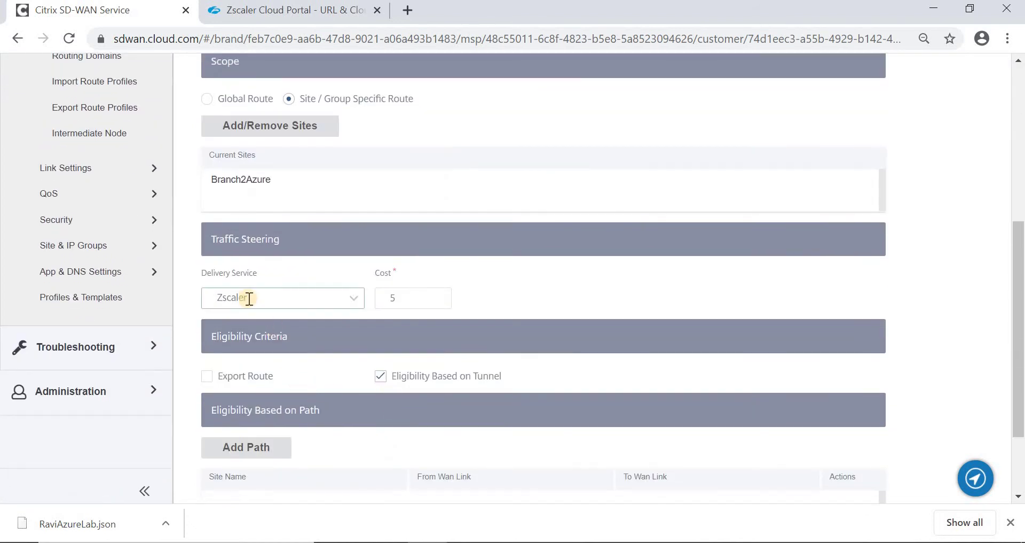
left_click(247, 297)
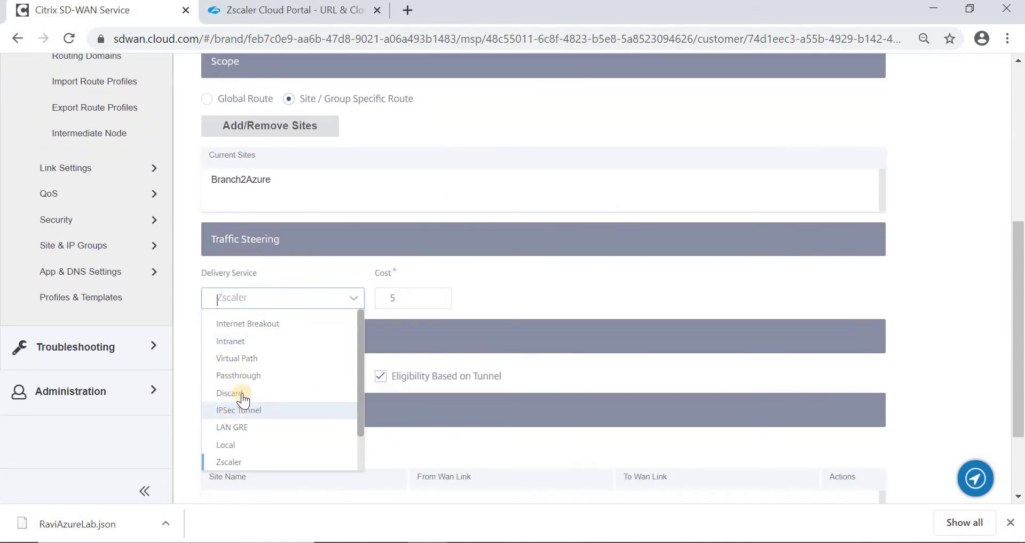
left_click(229, 461)
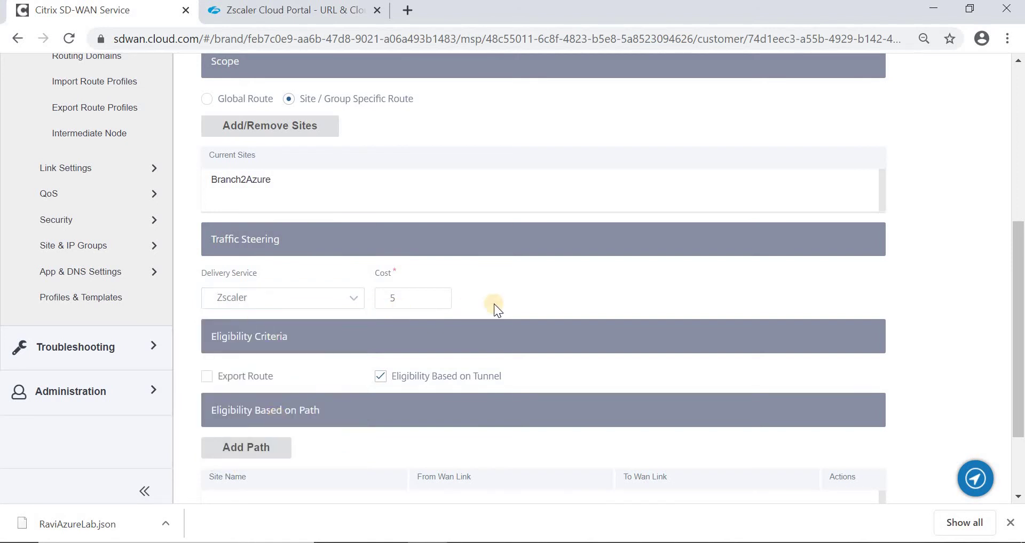
Step: Scroll through the route form to review cost 5 and tunnel-based eligibility
scroll(495, 307, "up", 3)
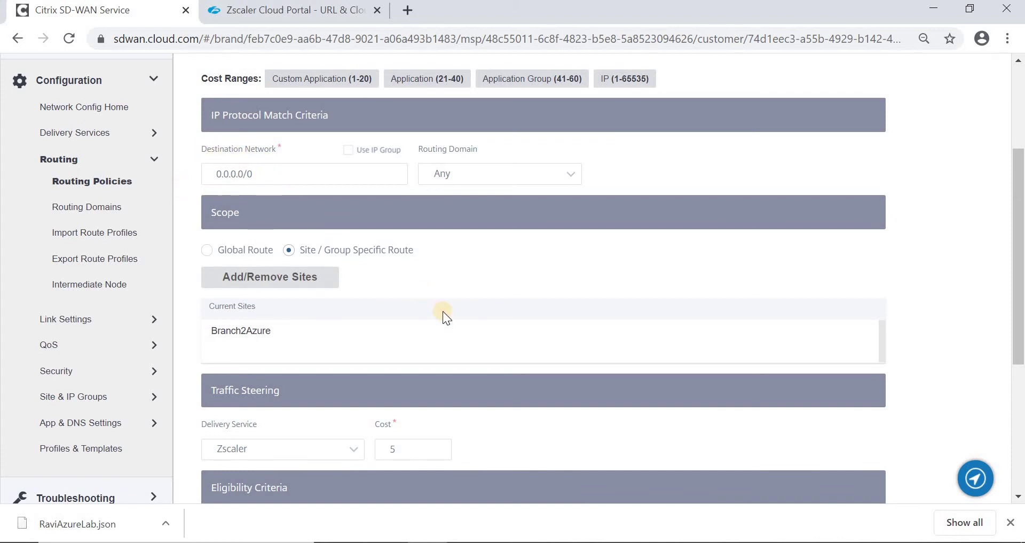
scroll(443, 311, "up", 2)
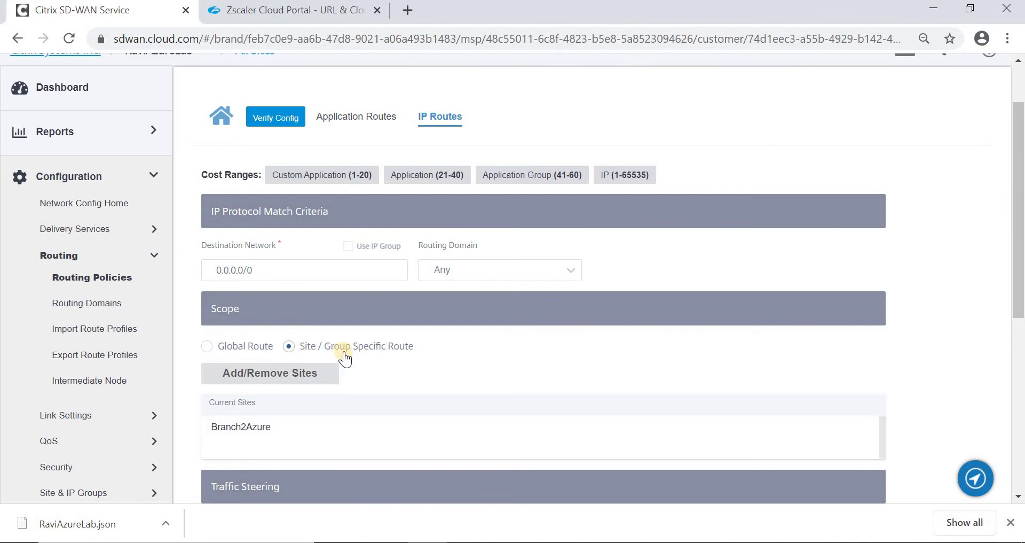
scroll(346, 357, "down", 4)
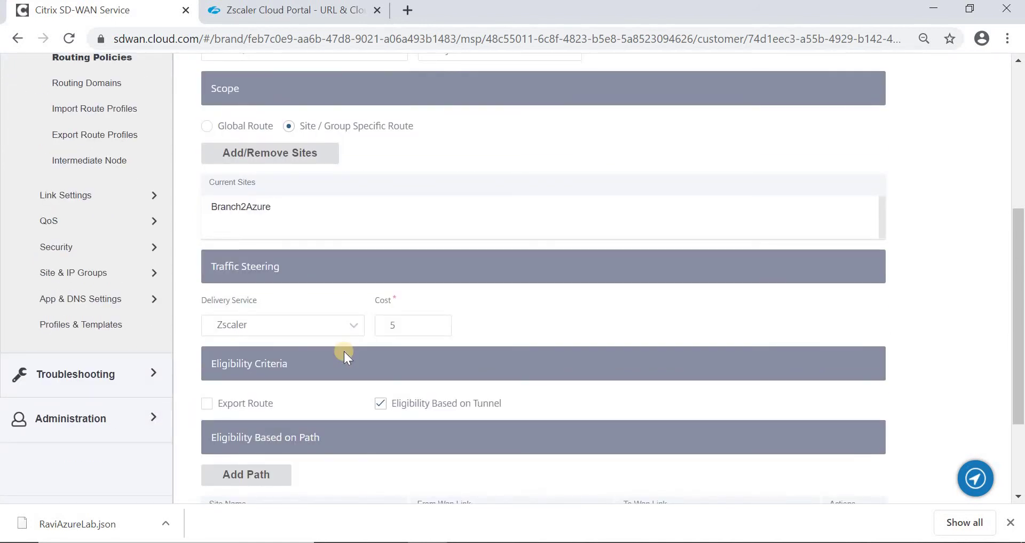
scroll(344, 350, "down", 3)
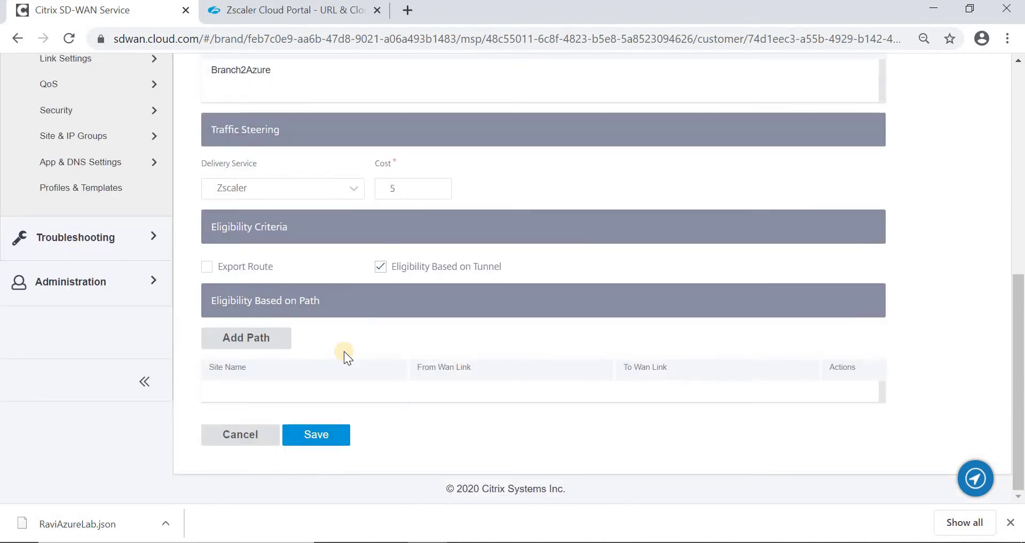
scroll(344, 351, "up", 2)
scroll(344, 351, "up", 3)
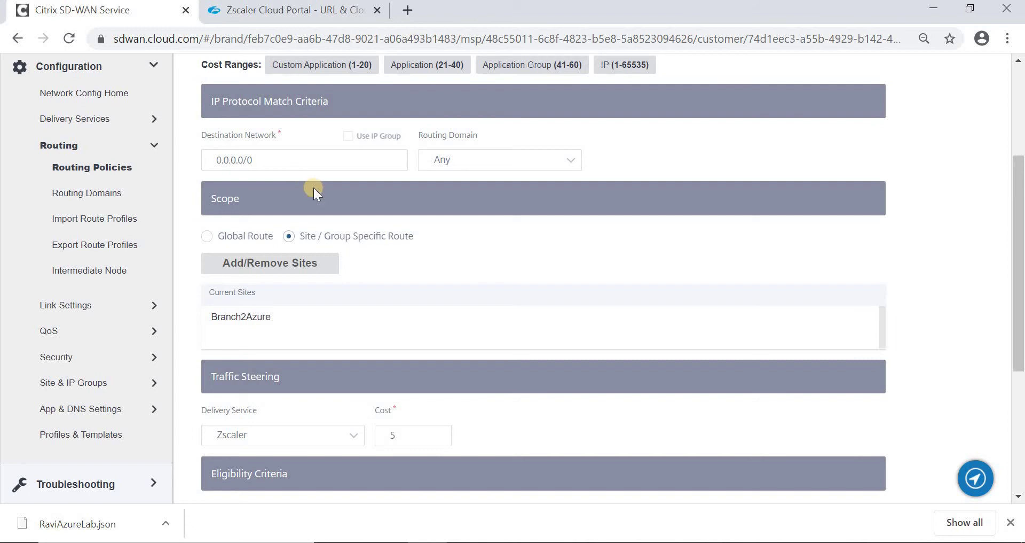
scroll(402, 282, "down", 5)
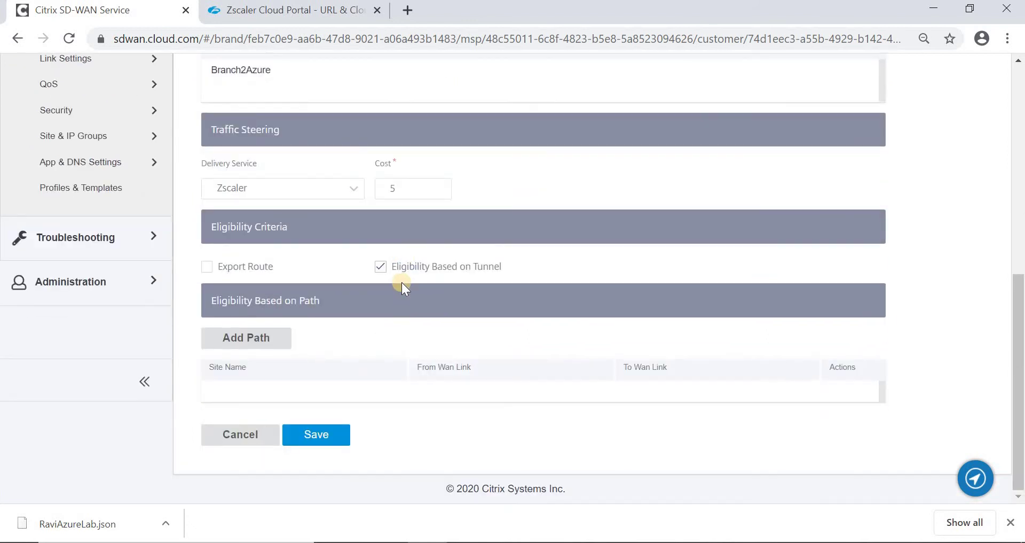
scroll(401, 282, "up", 3)
Step: Cancel the route form unchanged and expand the Reports list in the sidebar
left_click(239, 433)
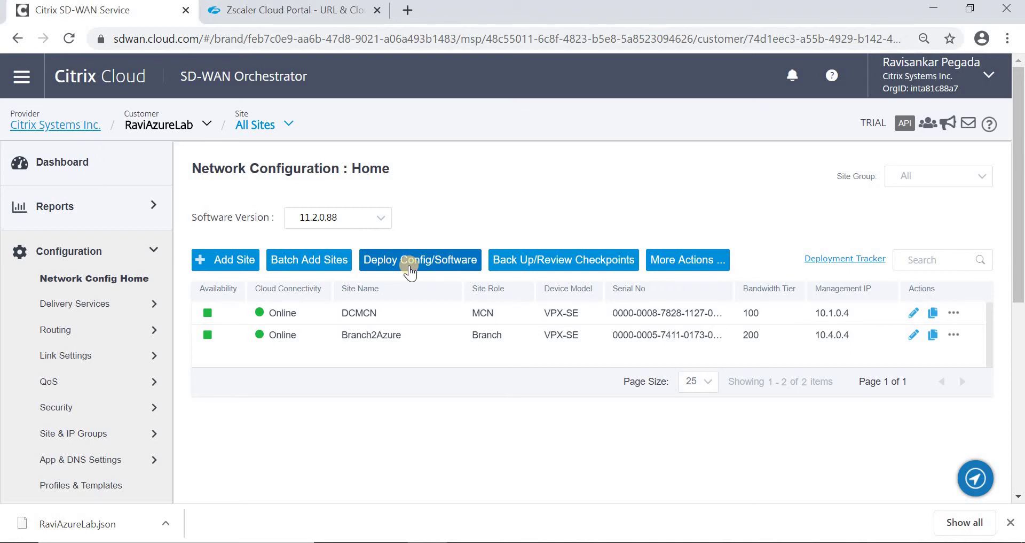
left_click(75, 208)
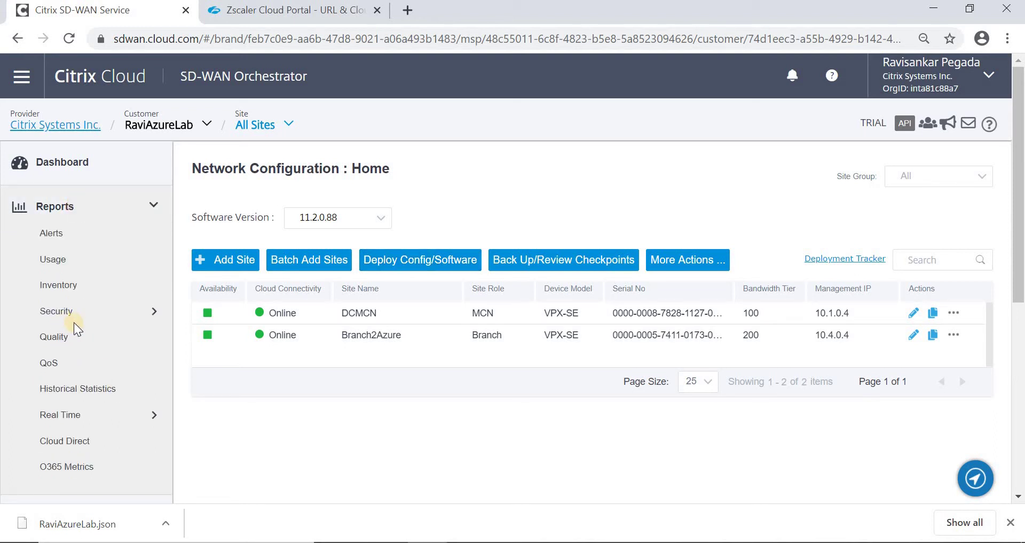
scroll(96, 386, "down", 2)
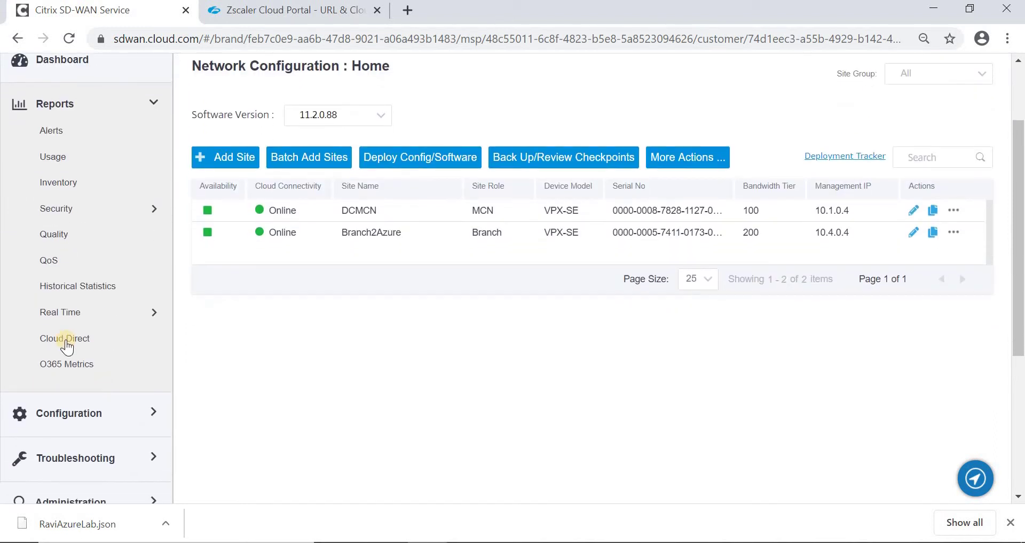
Step: Open Real Time Statistics for IPsec tunnels and select Branch2Azure as the reported site
left_click(64, 313)
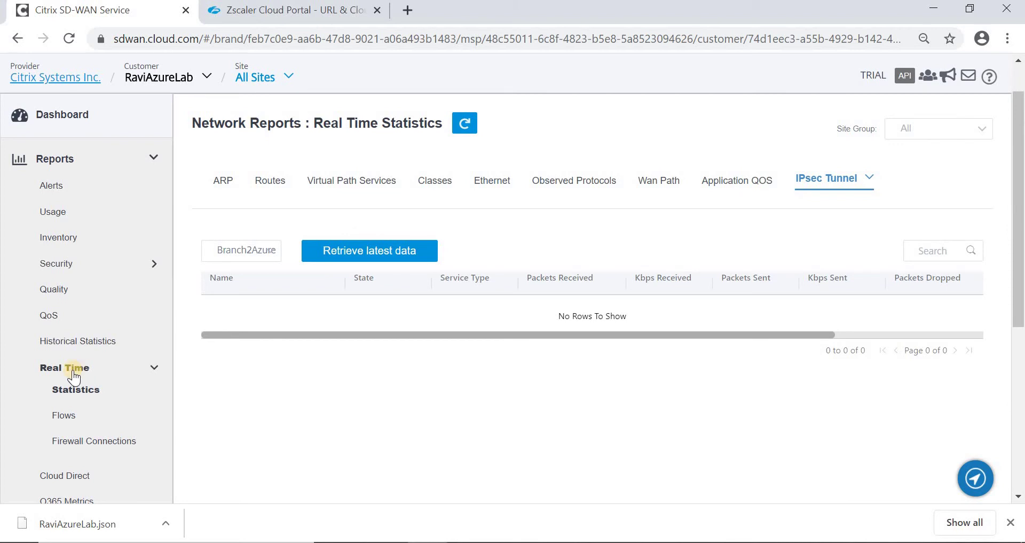
left_click(431, 252)
left_click(272, 251)
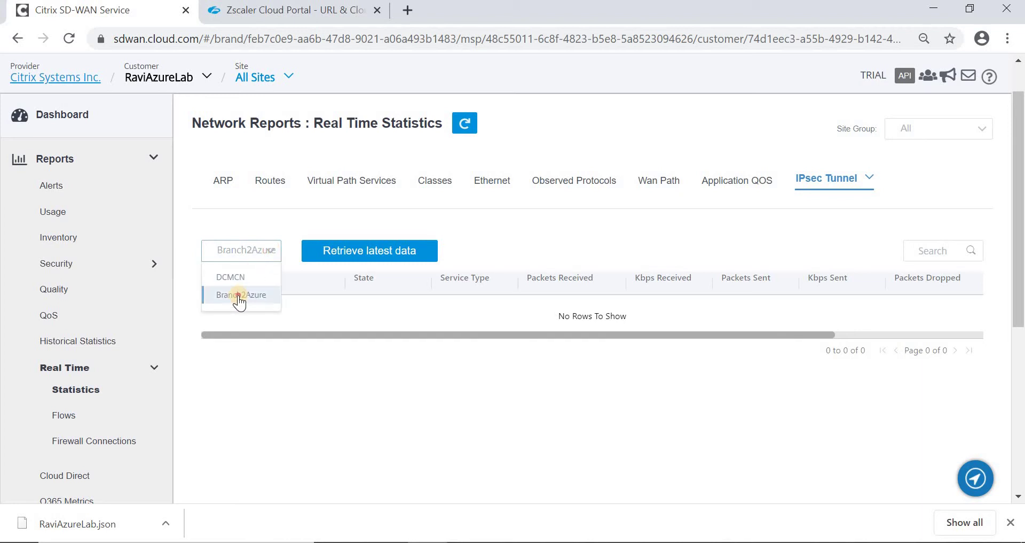
left_click(239, 295)
left_click(355, 255)
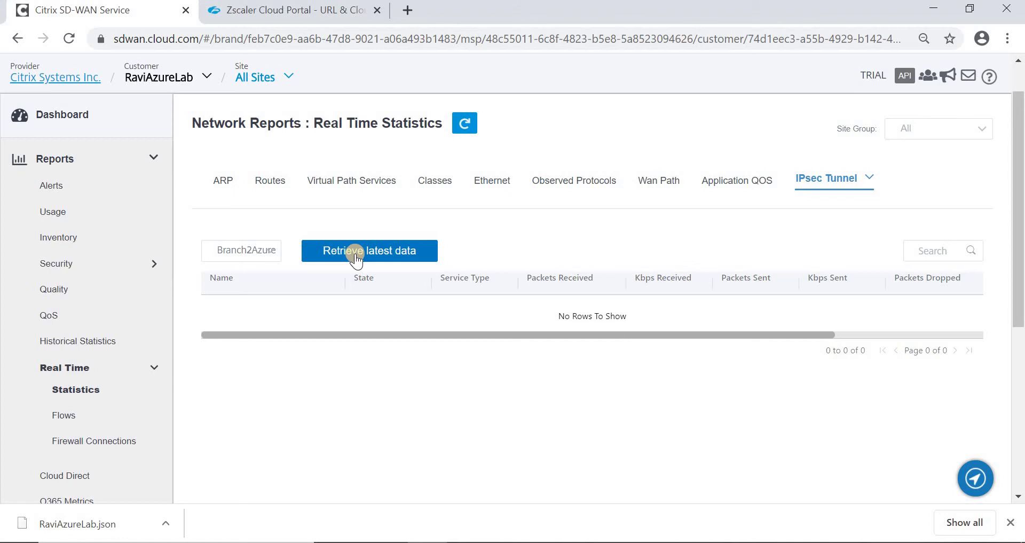
Step: Retrieve Branch2Azure's tunnel data showing zscalerService_1 and zscalerService_2 GOOD, then go to the Zscaler portal
left_click(355, 253)
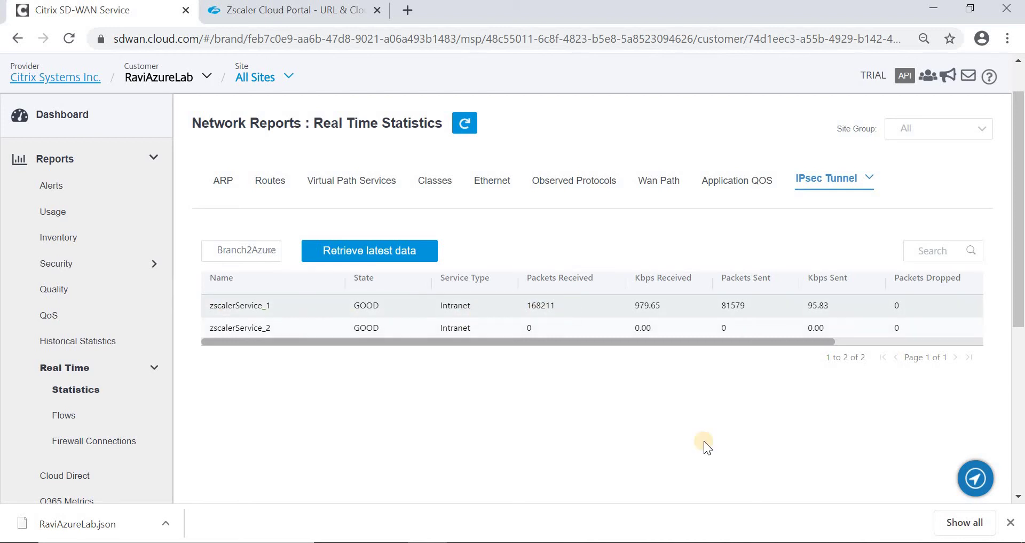
key("ctrl+Tab")
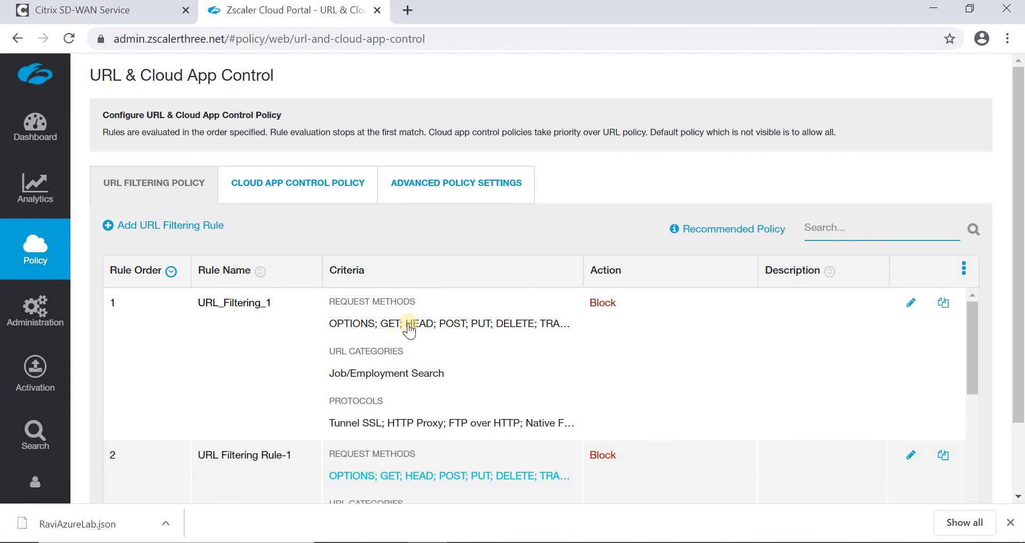
mouse_move(55, 277)
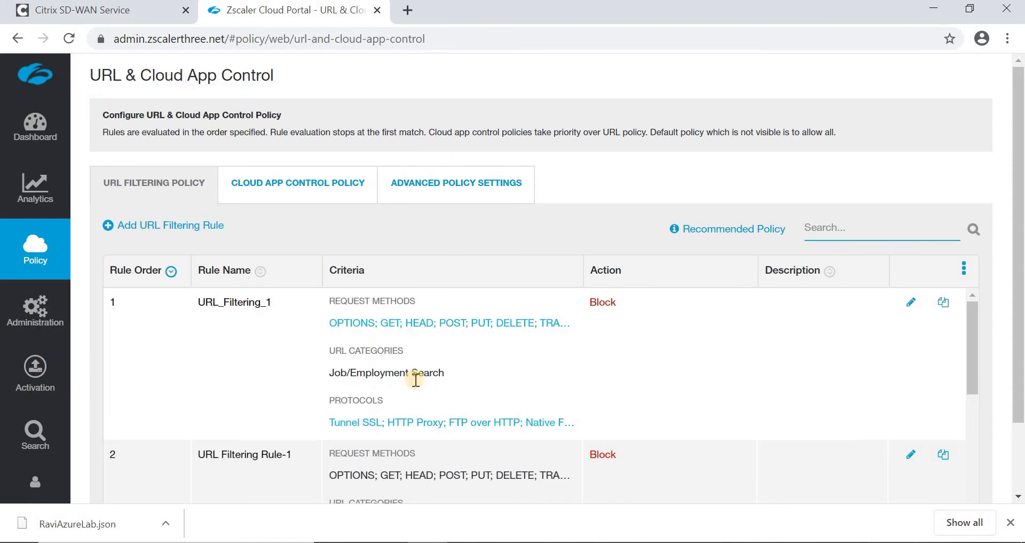
scroll(416, 380, "down", 1)
scroll(416, 379, "up", 1)
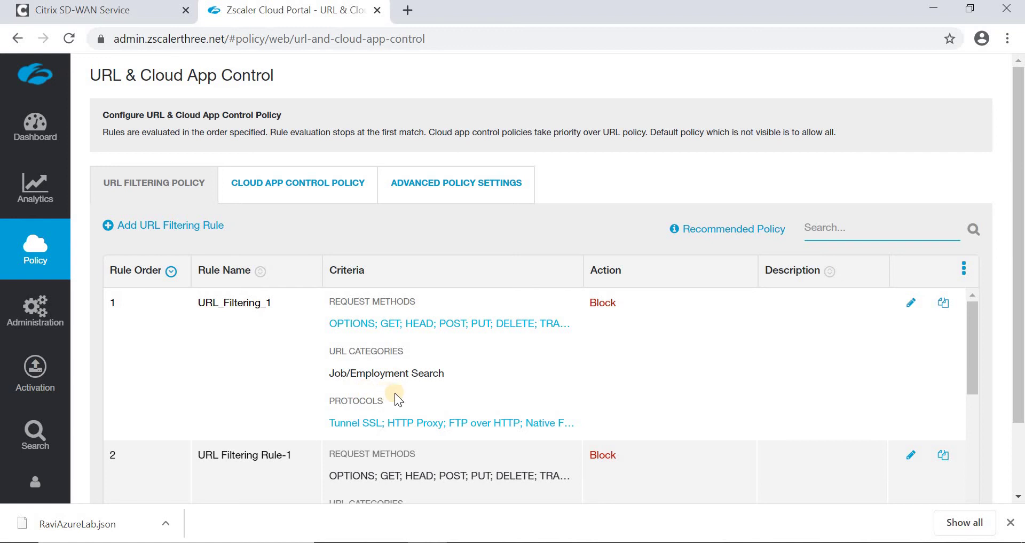
scroll(398, 399, "down", 3)
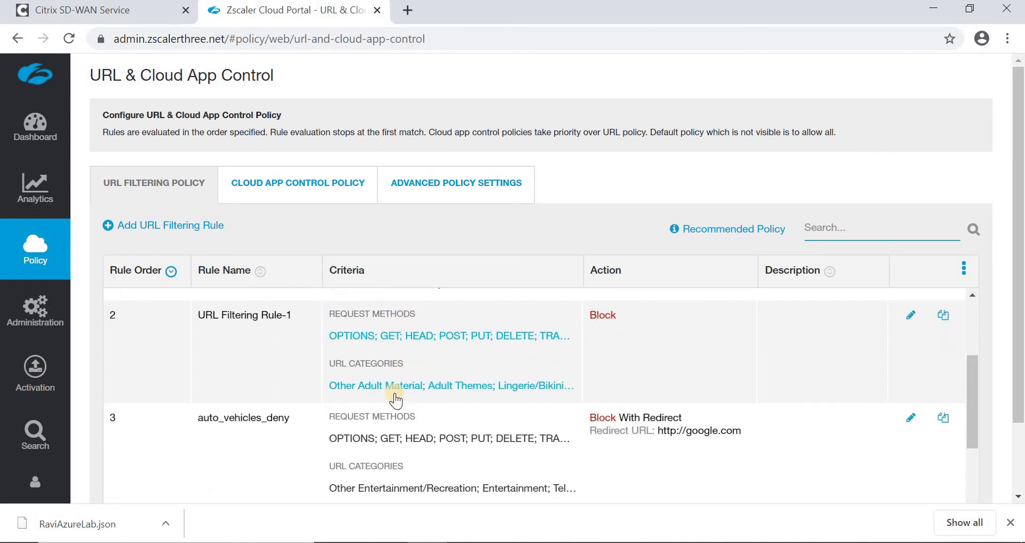
scroll(395, 400, "down", 2)
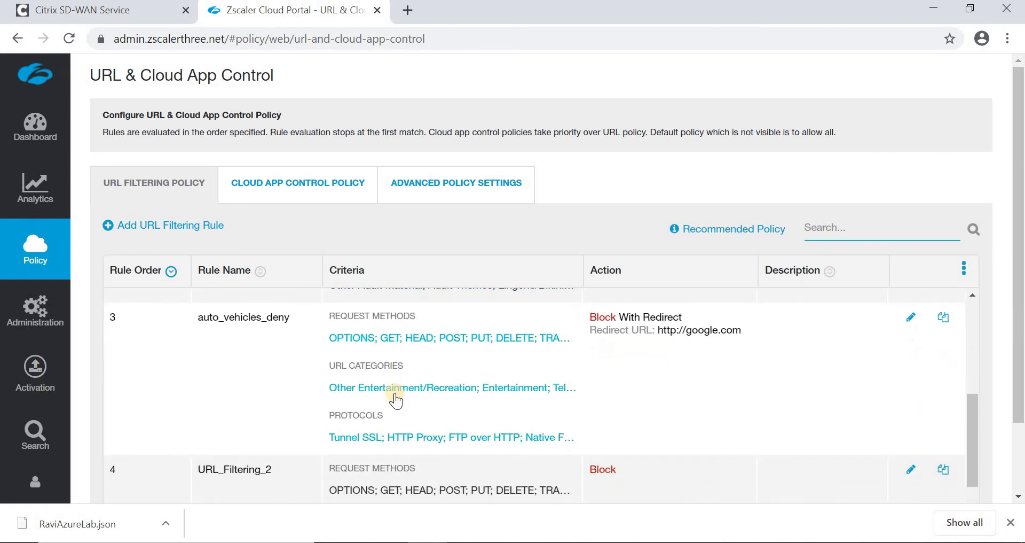
scroll(396, 401, "down", 1)
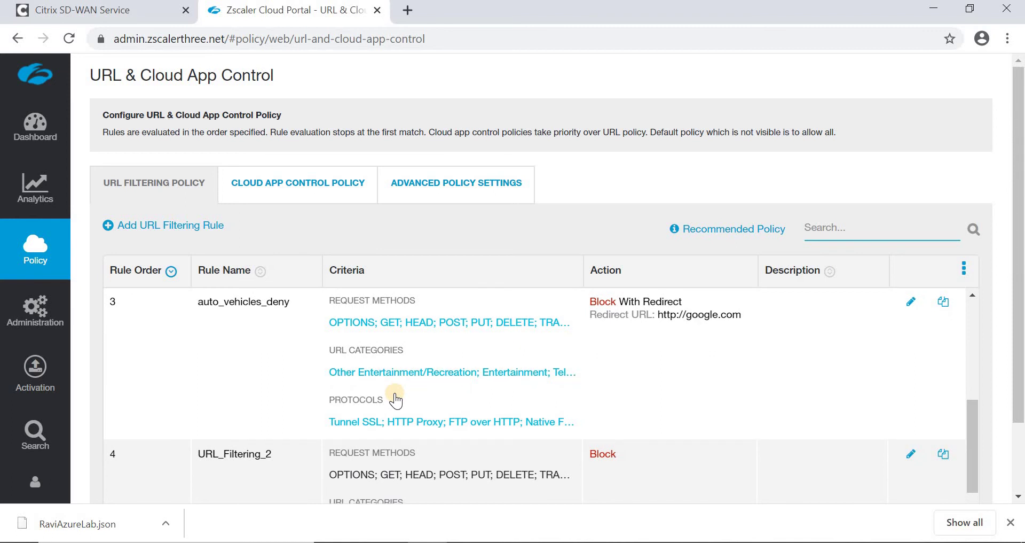
scroll(396, 400, "down", 2)
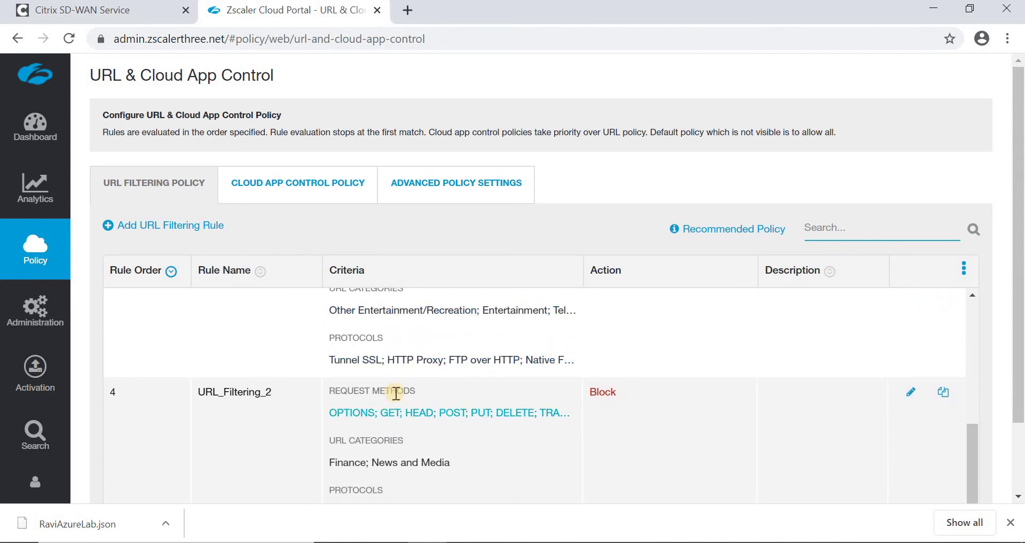
scroll(396, 395, "down", 1)
scroll(396, 395, "down", 1)
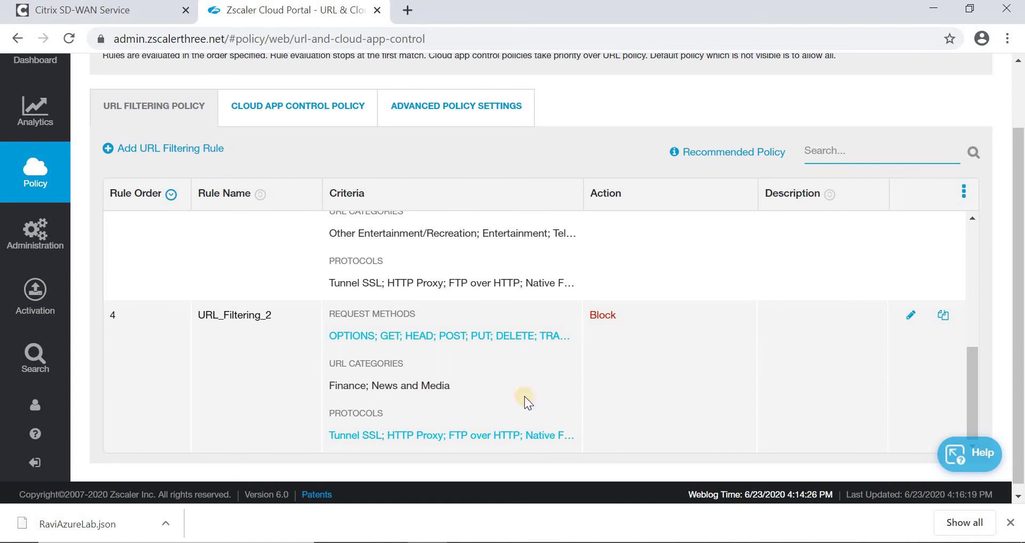
scroll(626, 386, "down", 1)
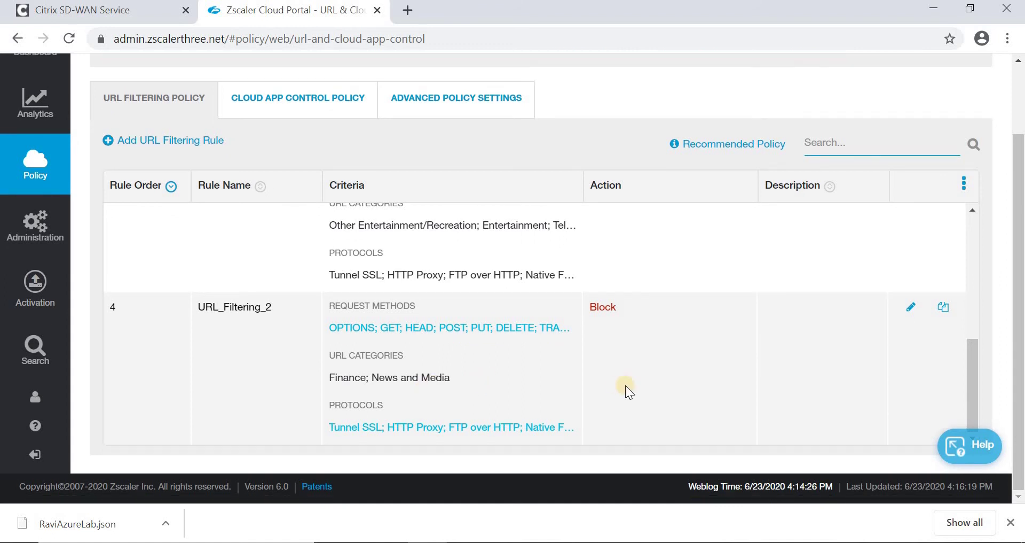
scroll(626, 386, "up", 3)
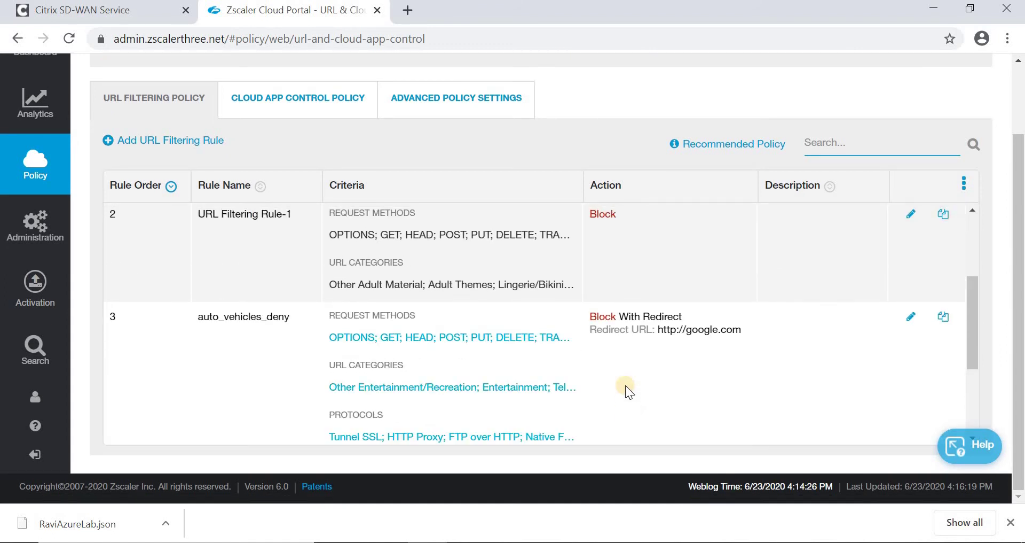
scroll(626, 386, "up", 3)
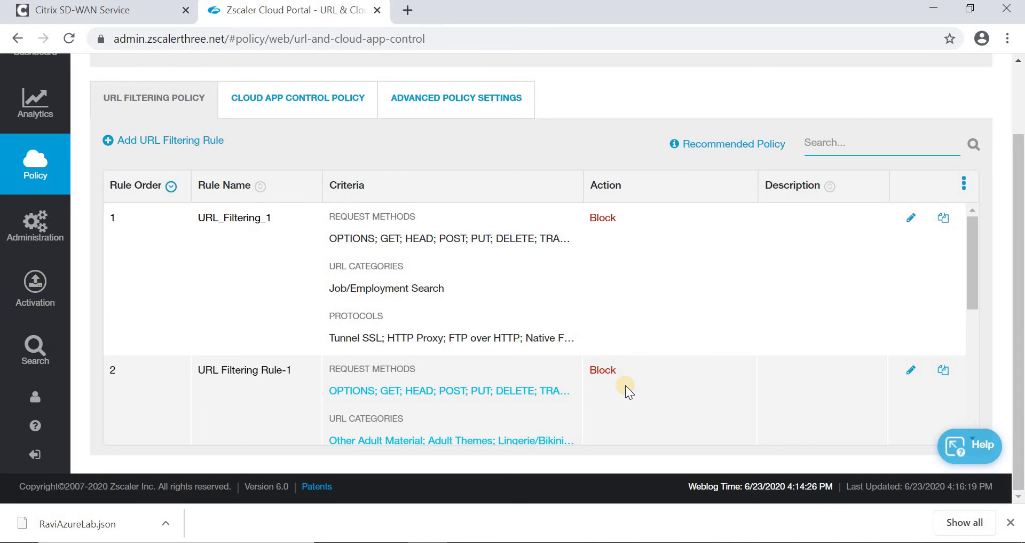
scroll(626, 385, "up", 2)
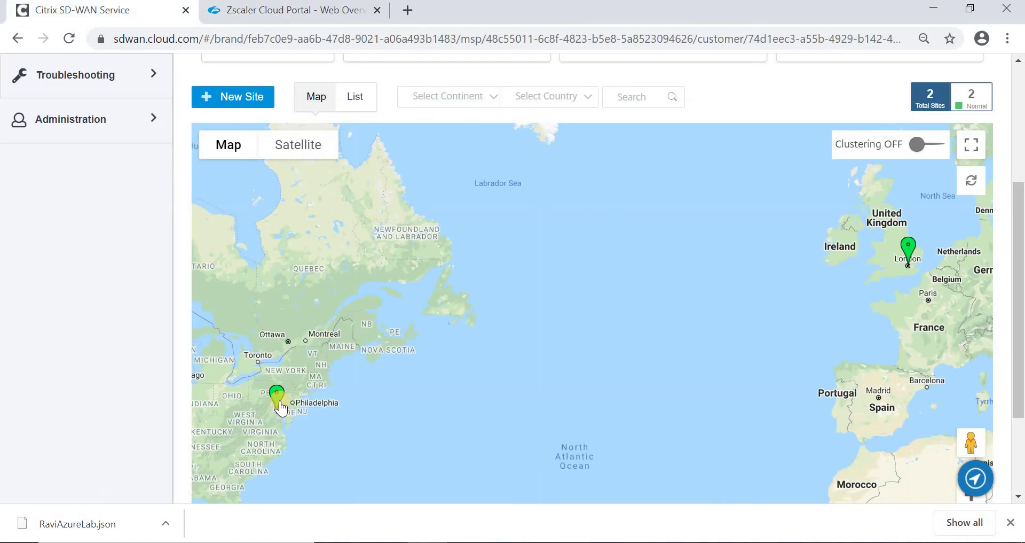
Step: In the remote desktop's browser, load salesforce.com
mouse_move(278, 398)
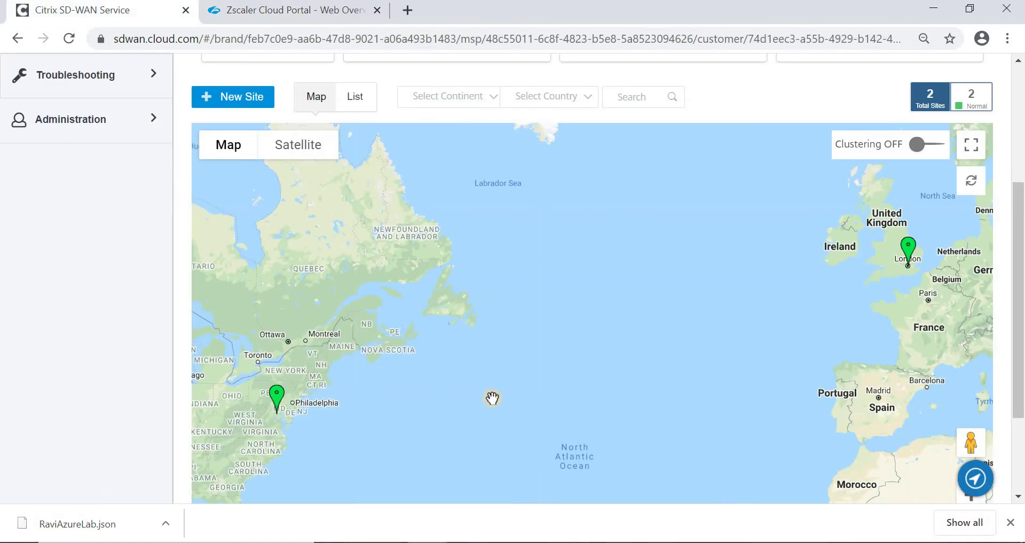
mouse_move(627, 541)
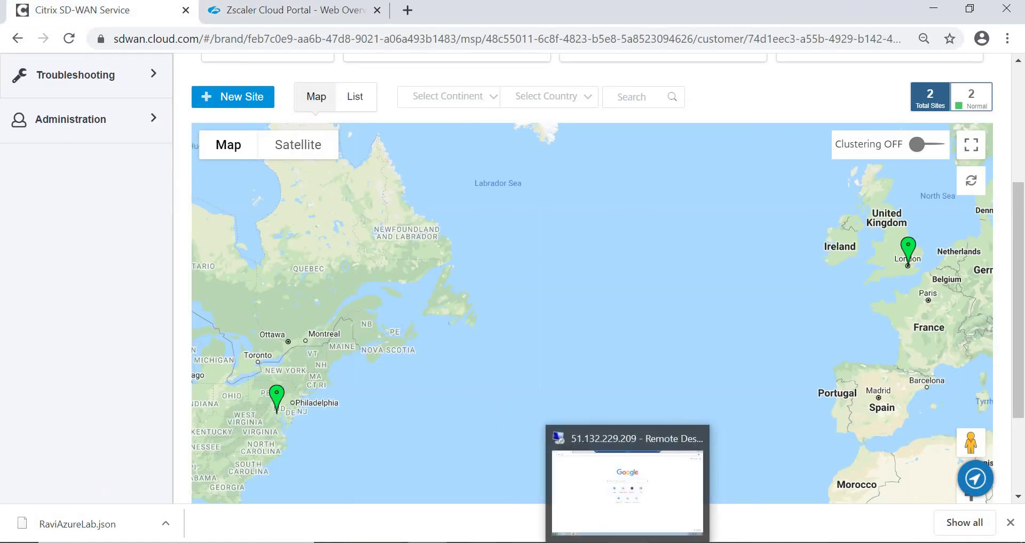
left_click(627, 481)
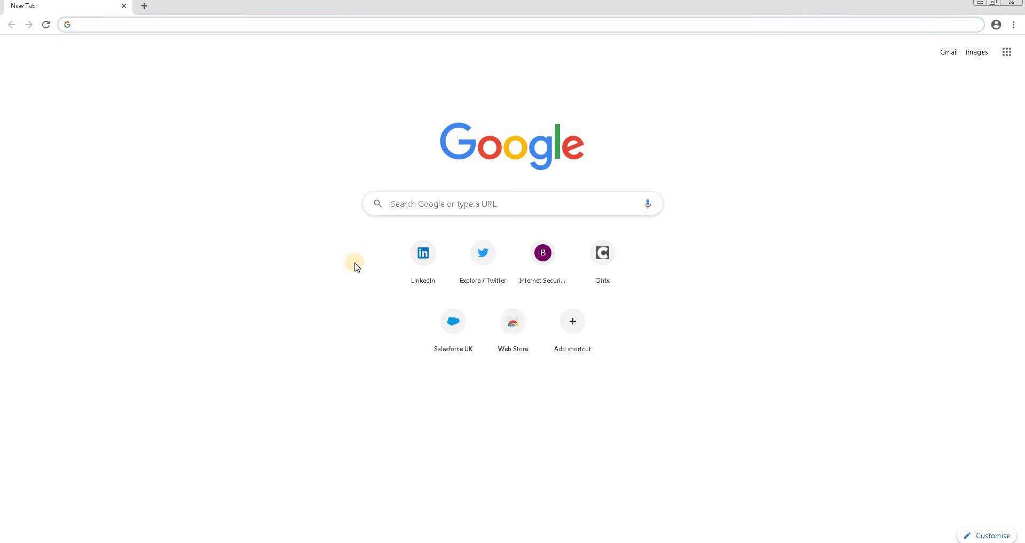
left_click(132, 26)
type("salesforce.com")
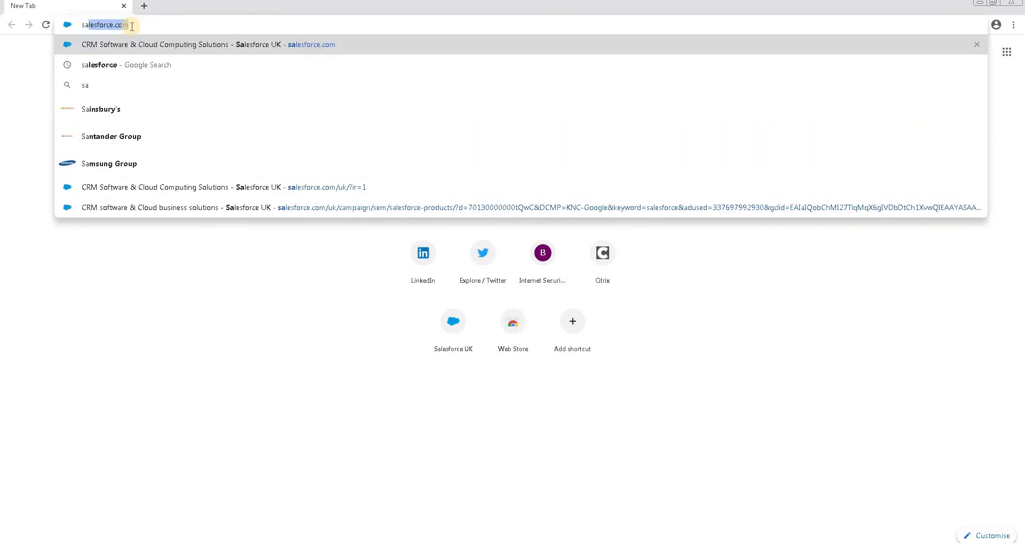
key("Return")
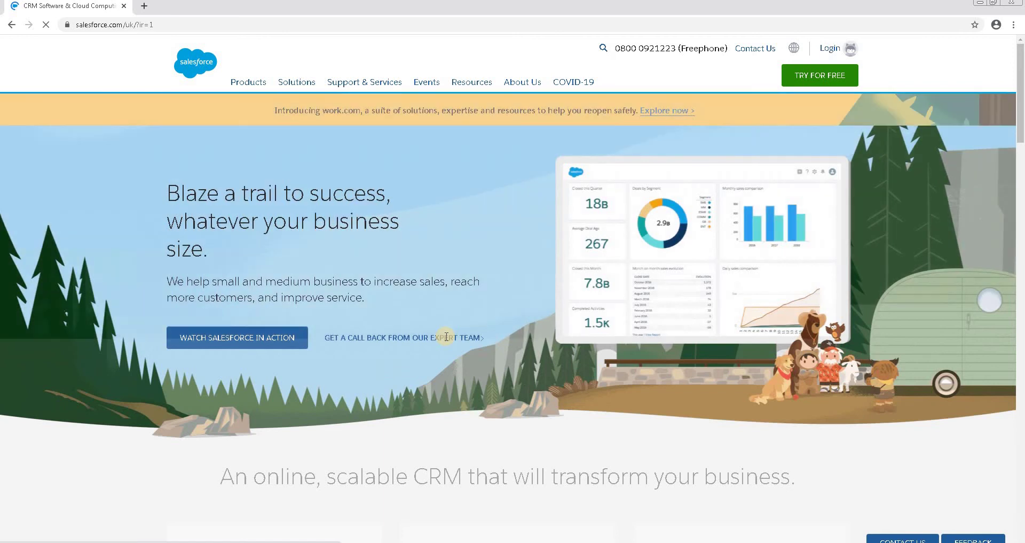
Step: Open facebook.com and LinkedIn in new tabs, then one more blank tab
left_click(144, 6)
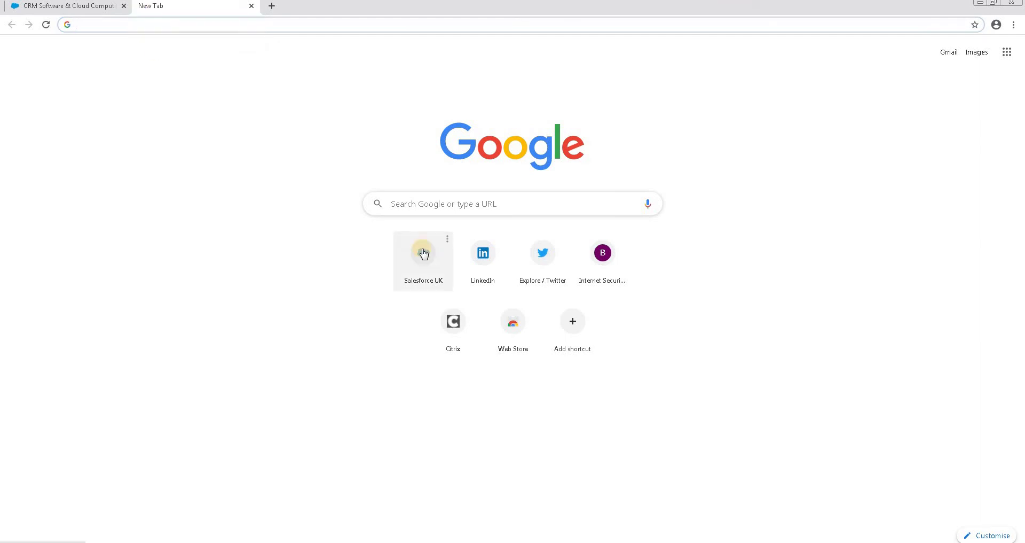
type("faceboo")
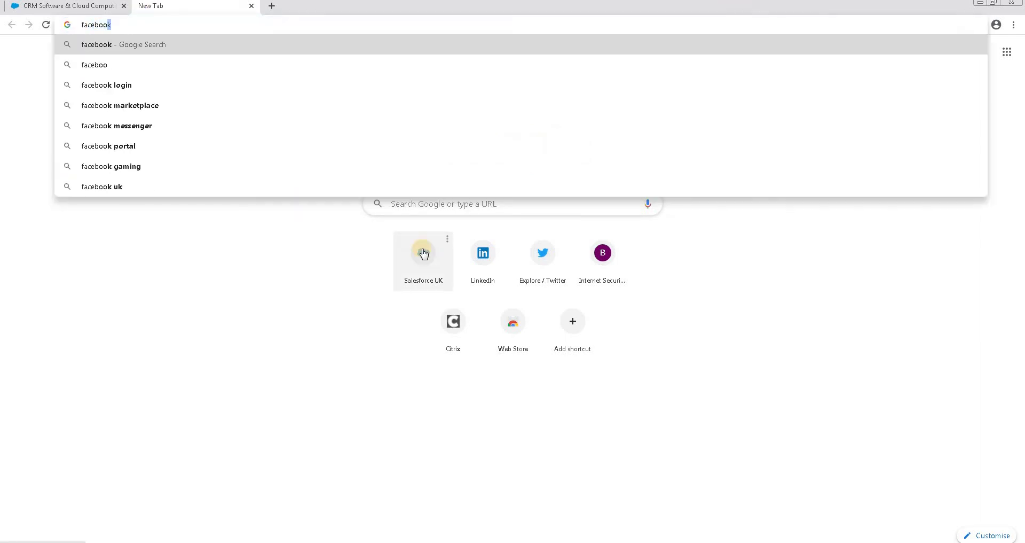
type("k.com")
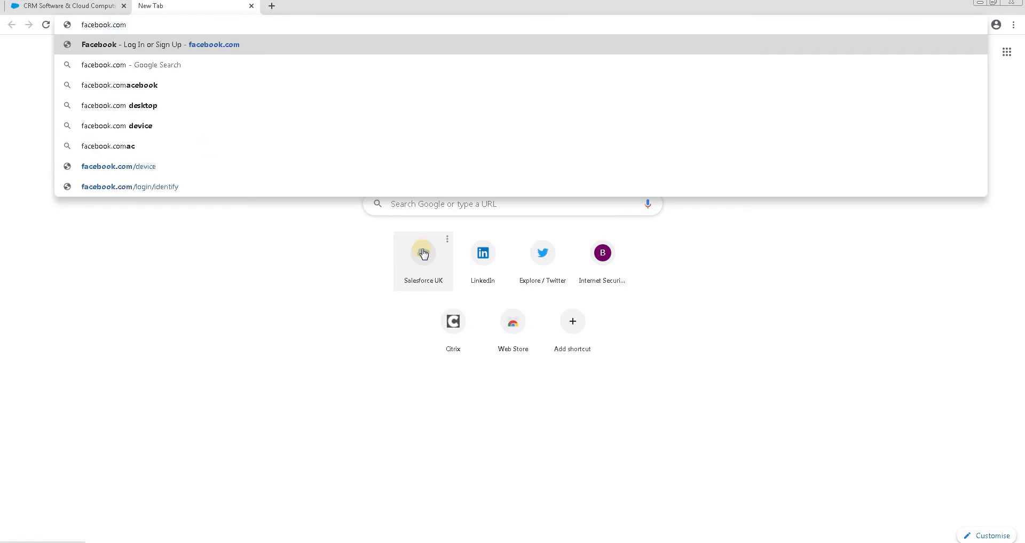
key("Return")
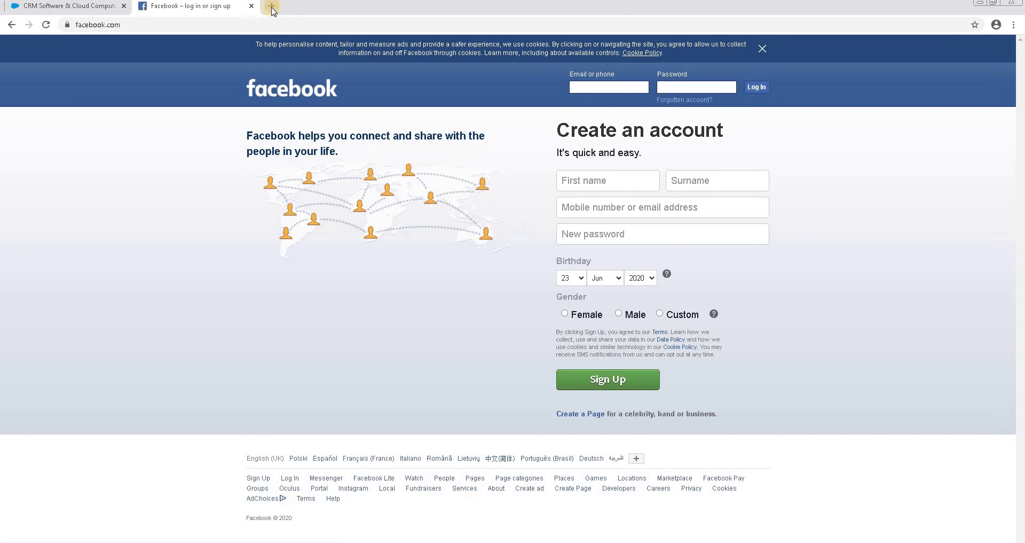
left_click(273, 7)
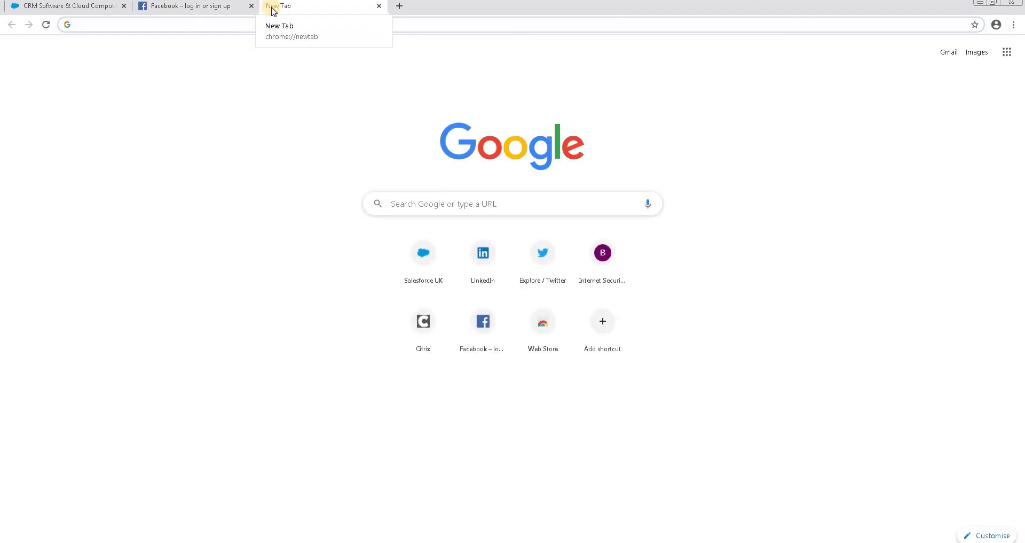
type("linkedin.com")
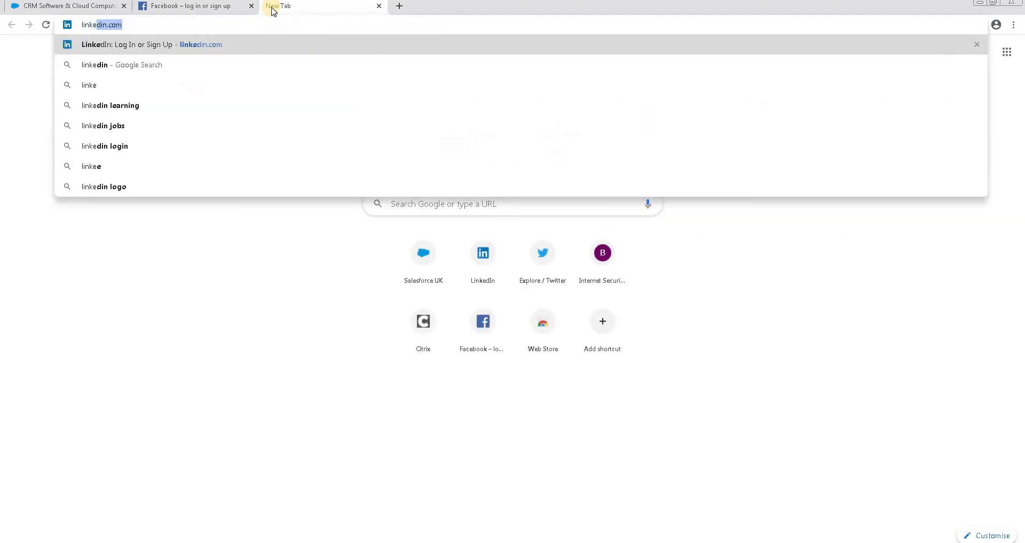
key("Return")
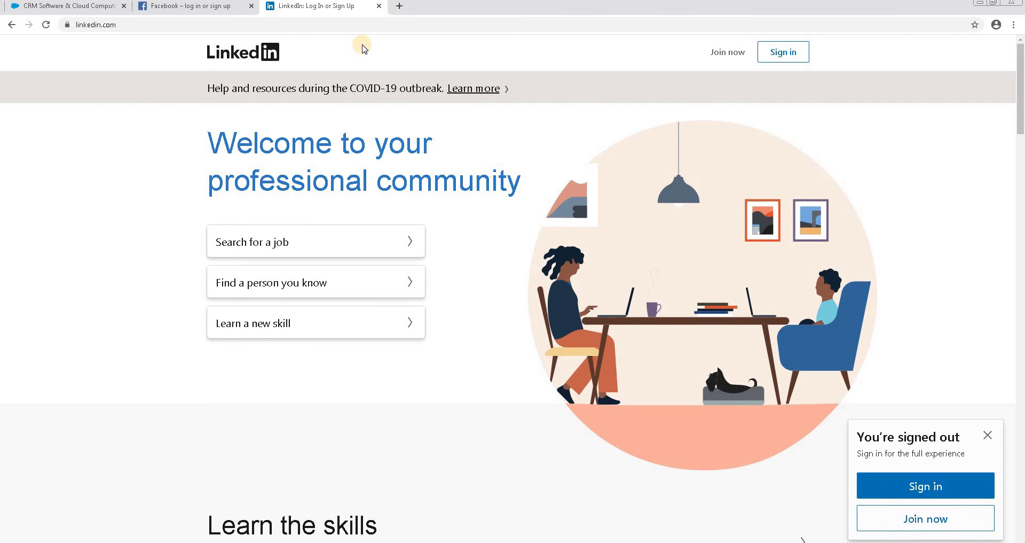
left_click(399, 7)
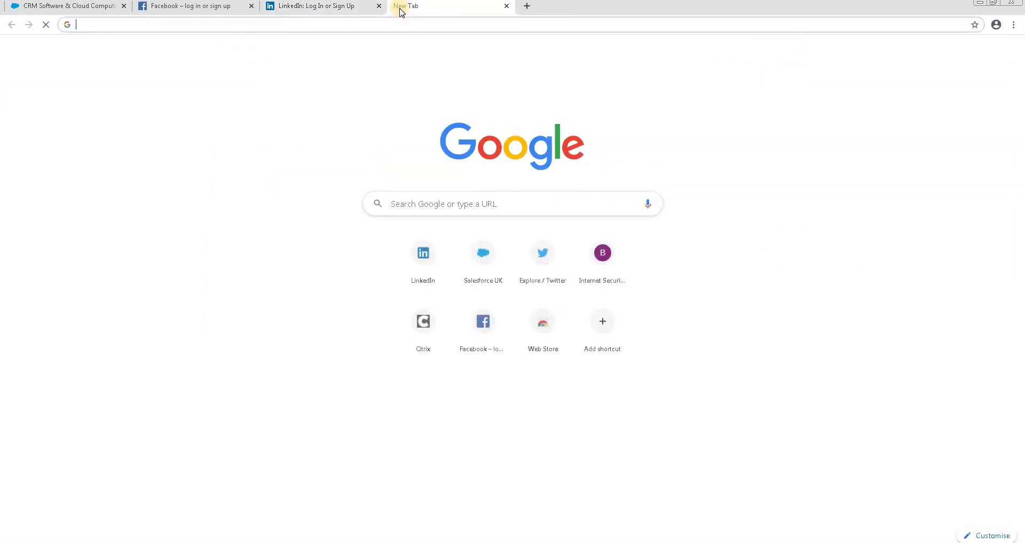
Step: Load bbc.com and see Zscaler block it under the News and Media category
type("b")
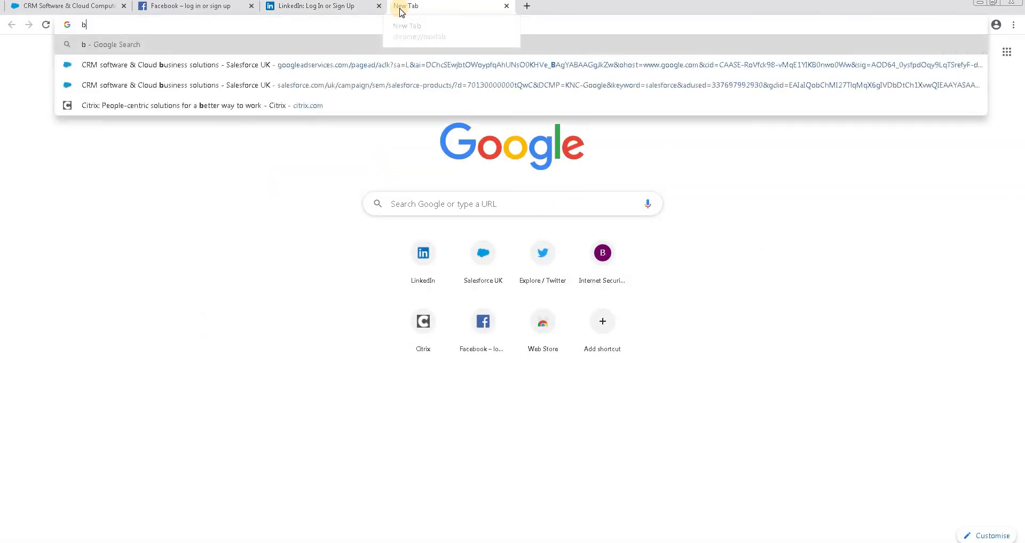
type("bc.com")
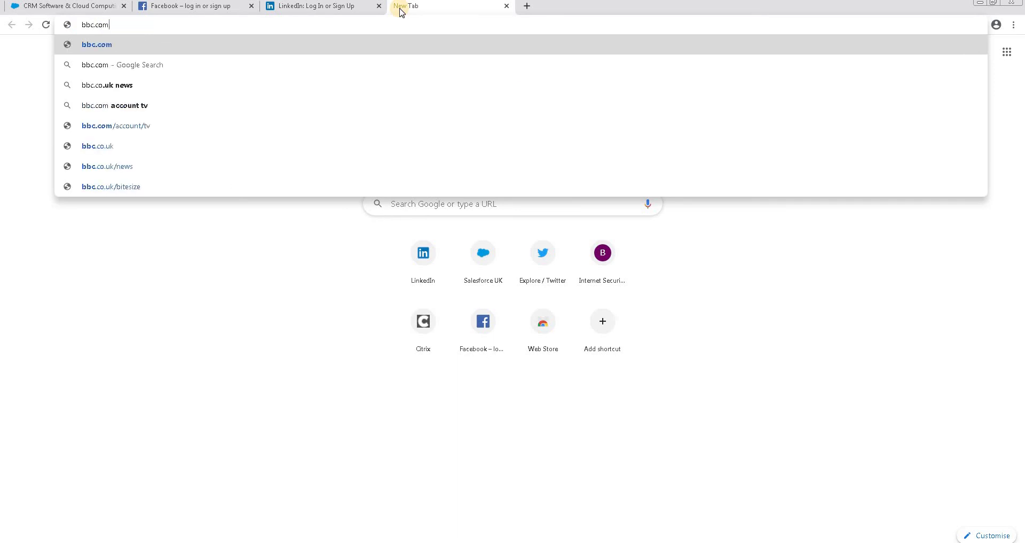
key("Return")
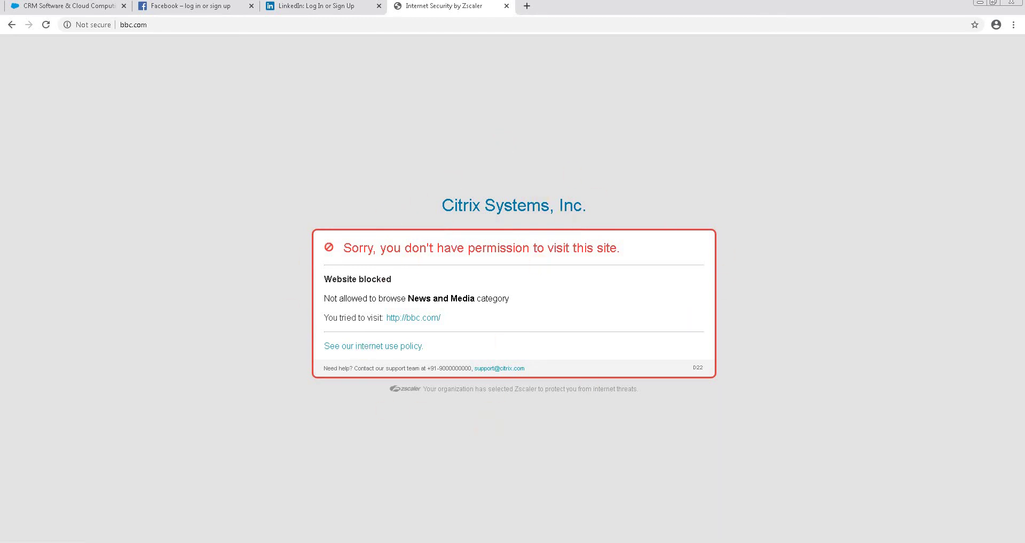
mouse_move(705, 8)
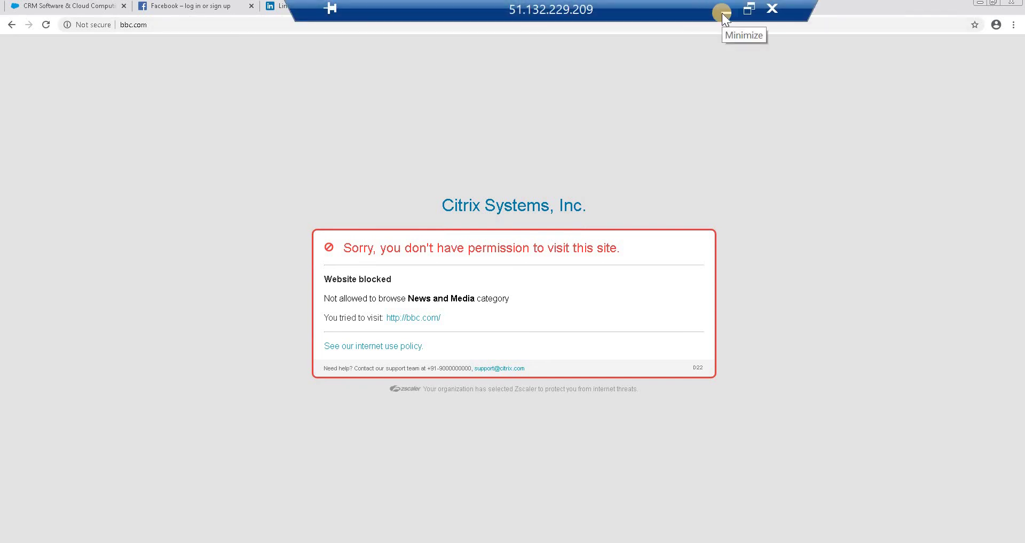
Step: Minimize the remote session and open Reports > Real Time > Firewall Connections
left_click(722, 13)
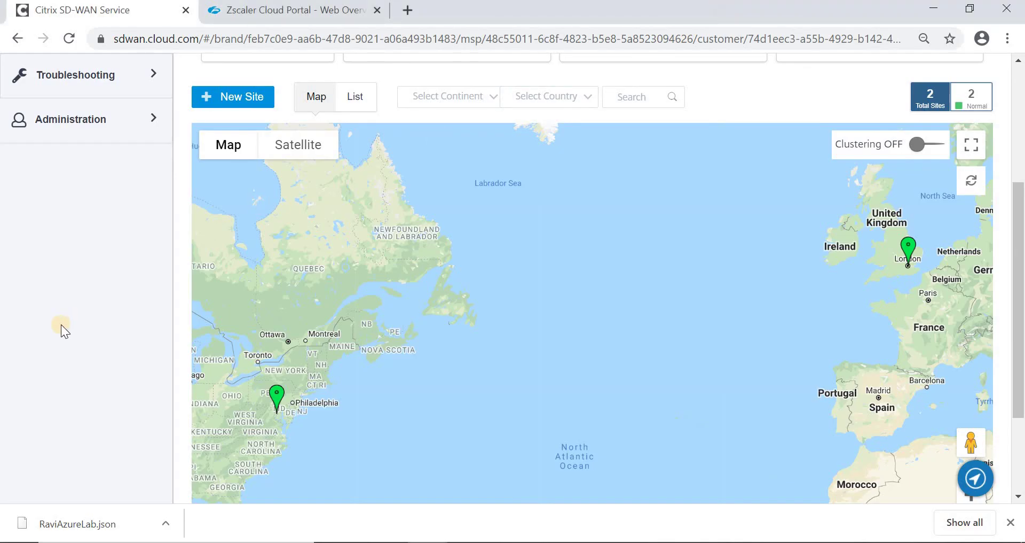
scroll(61, 325, "up", 4)
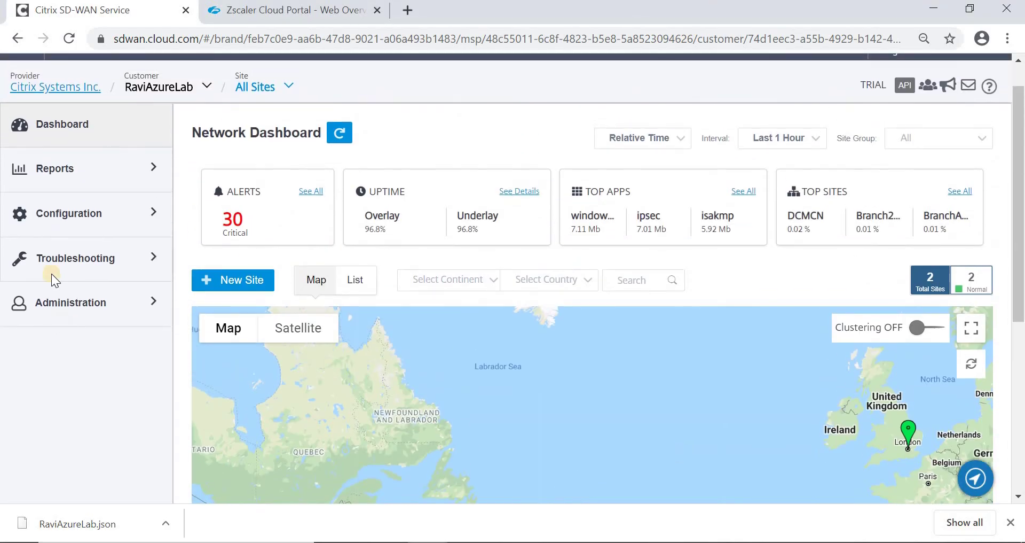
left_click(52, 169)
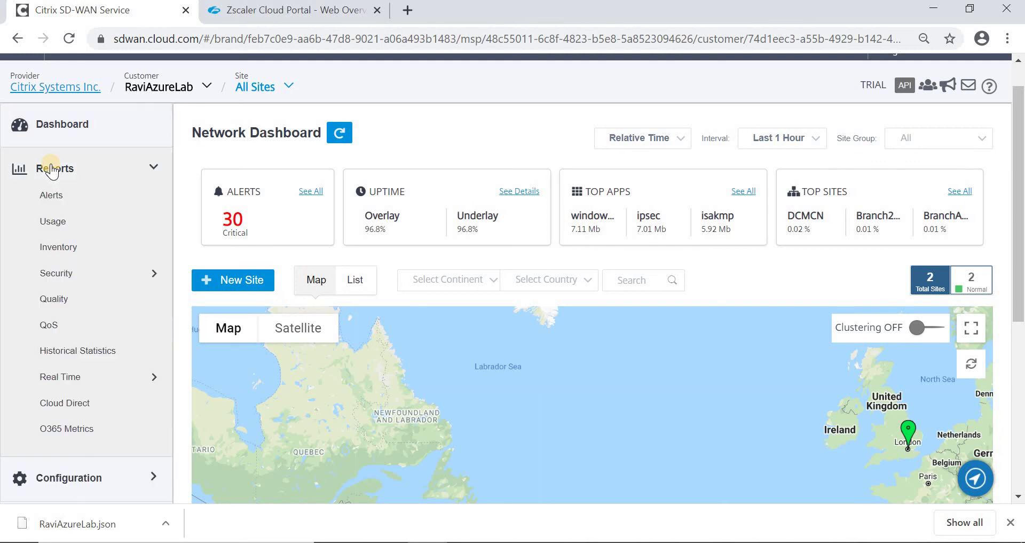
scroll(72, 361, "down", 1)
left_click(69, 342)
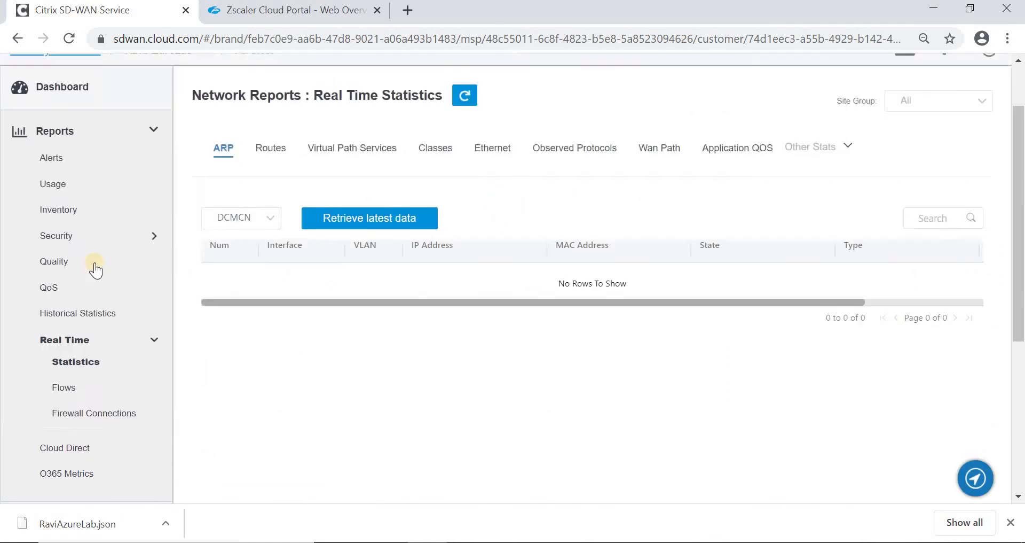
scroll(95, 267, "down", 3)
left_click(95, 269)
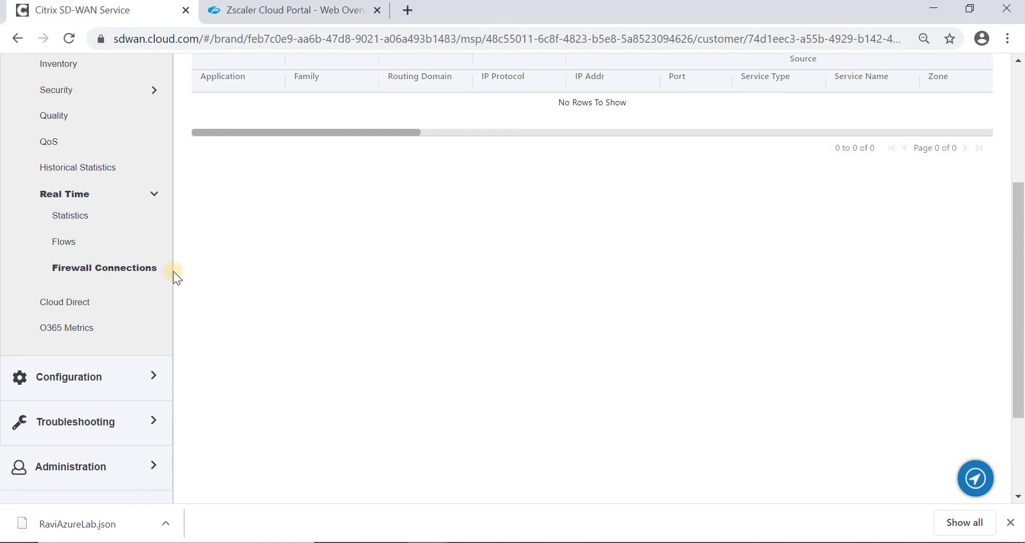
Step: Select Branch2Azure and retrieve its latest firewall connections, now 62 entries
scroll(173, 271, "up", 2)
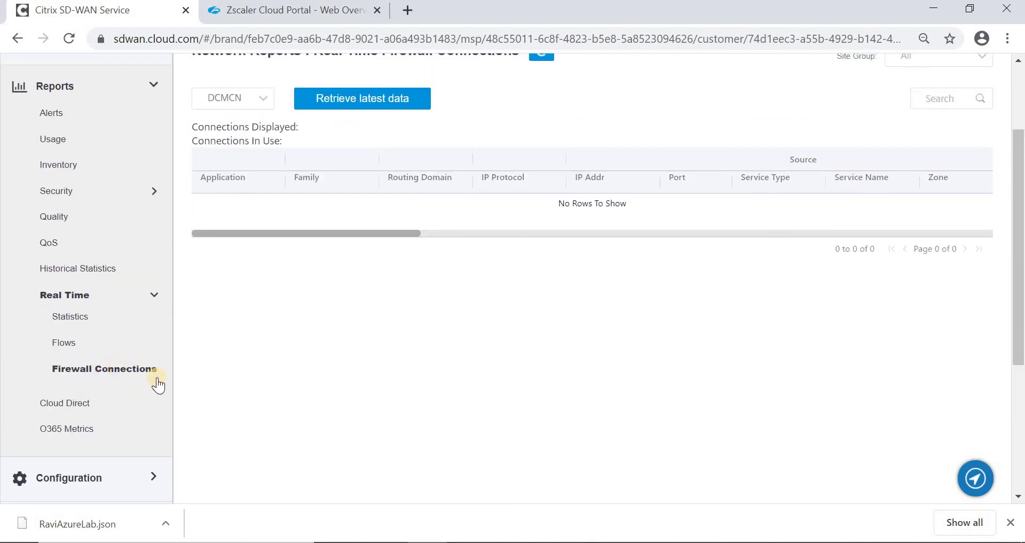
scroll(158, 385, "up", 1)
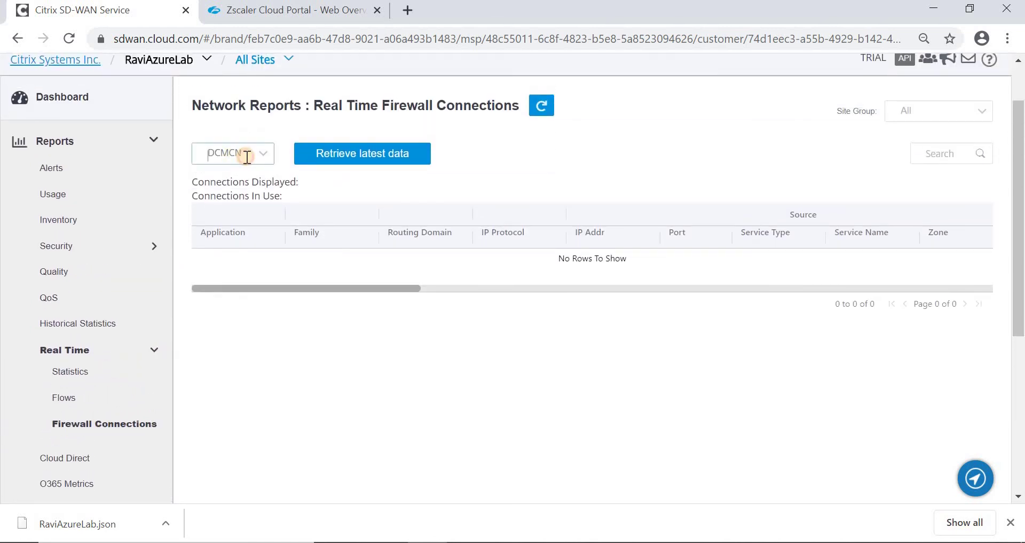
left_click(238, 154)
left_click(230, 197)
left_click(353, 157)
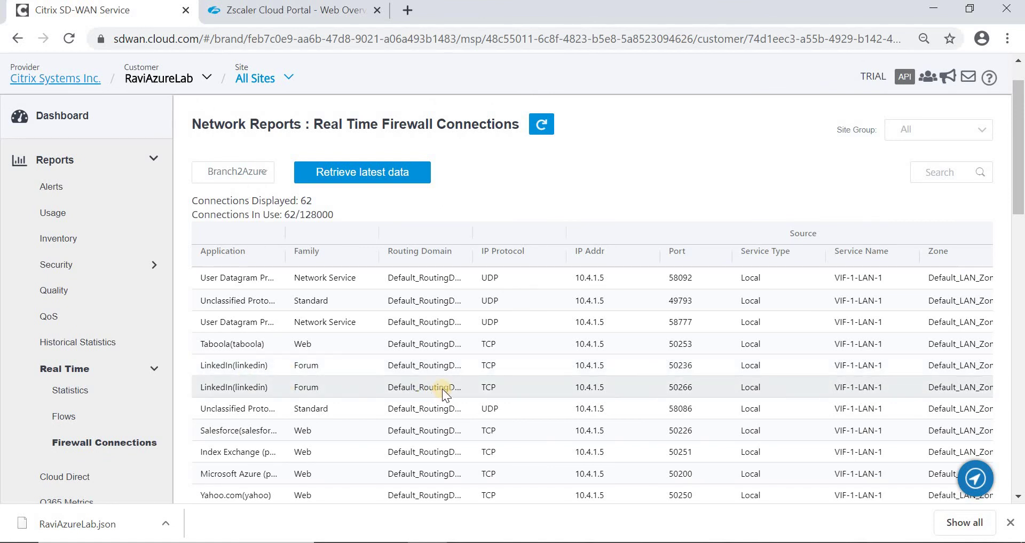
Step: Filter connections by 'linked' and scroll across to confirm the zscalerService_1 destination
left_click(931, 169)
type("linked")
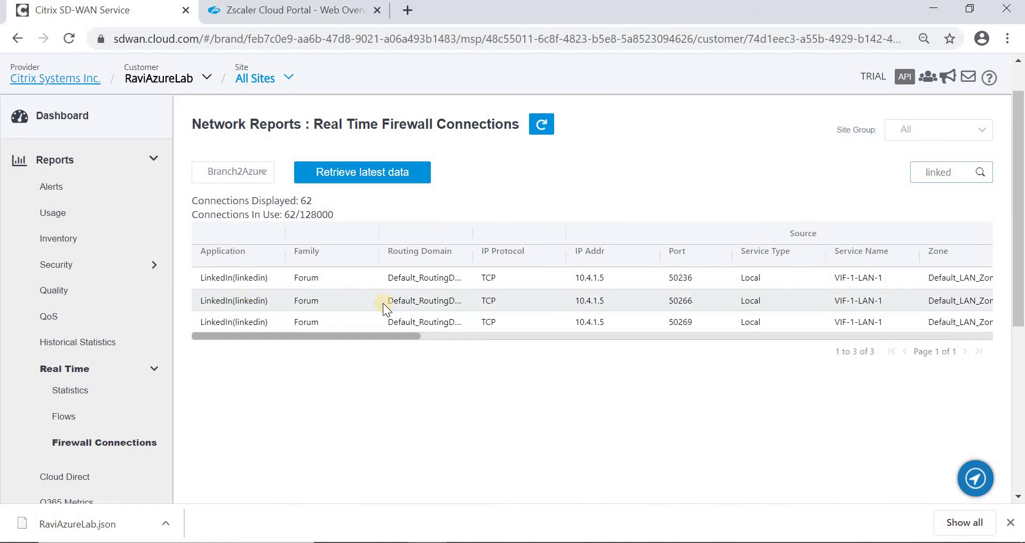
scroll(384, 303, "right", 5)
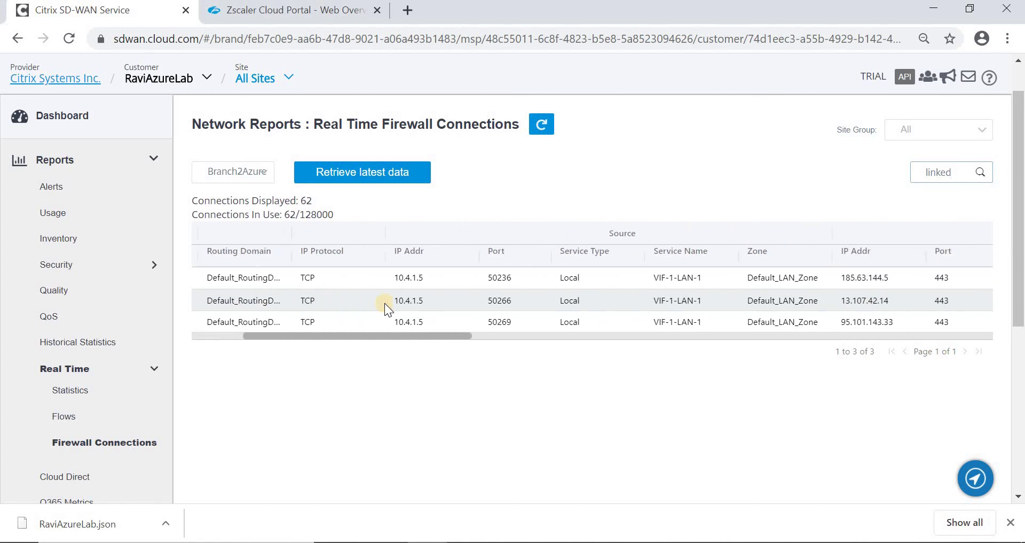
scroll(384, 303, "right", 2)
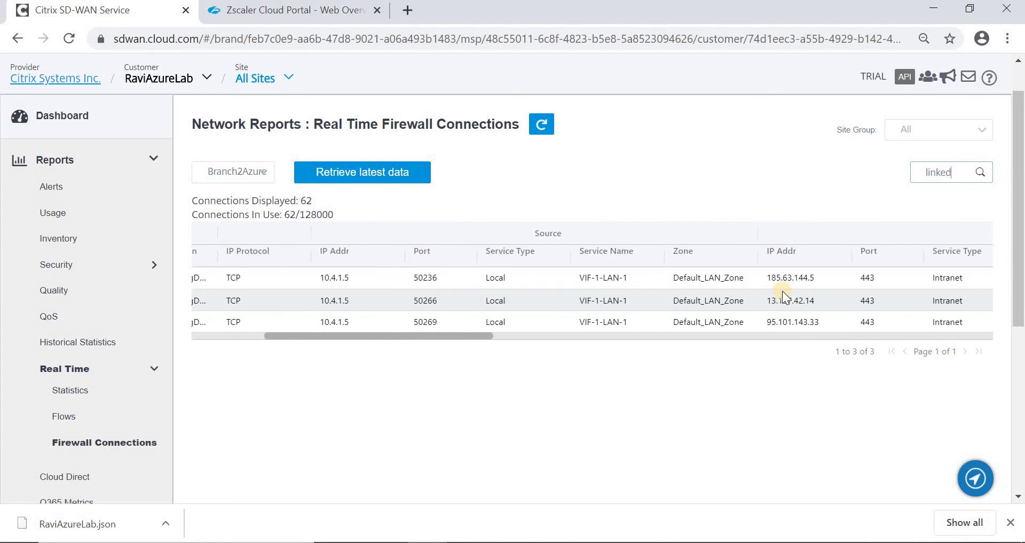
scroll(782, 292, "right", 6)
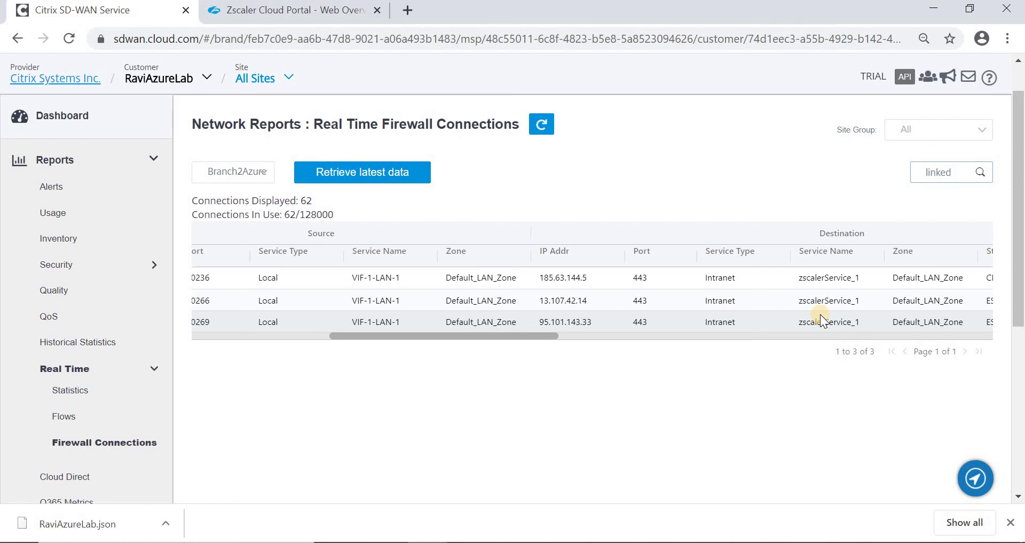
scroll(821, 316, "right", 3)
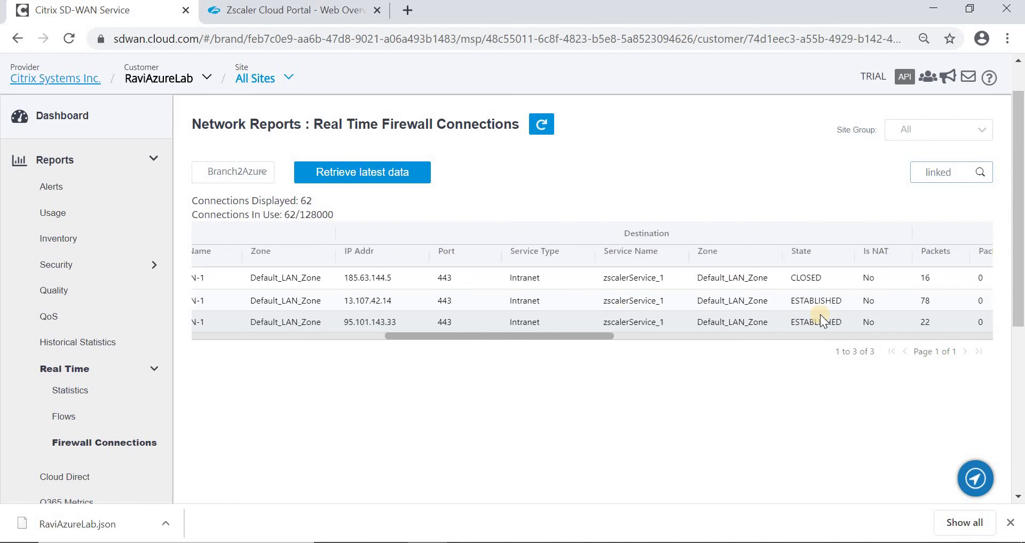
scroll(821, 315, "left", 5)
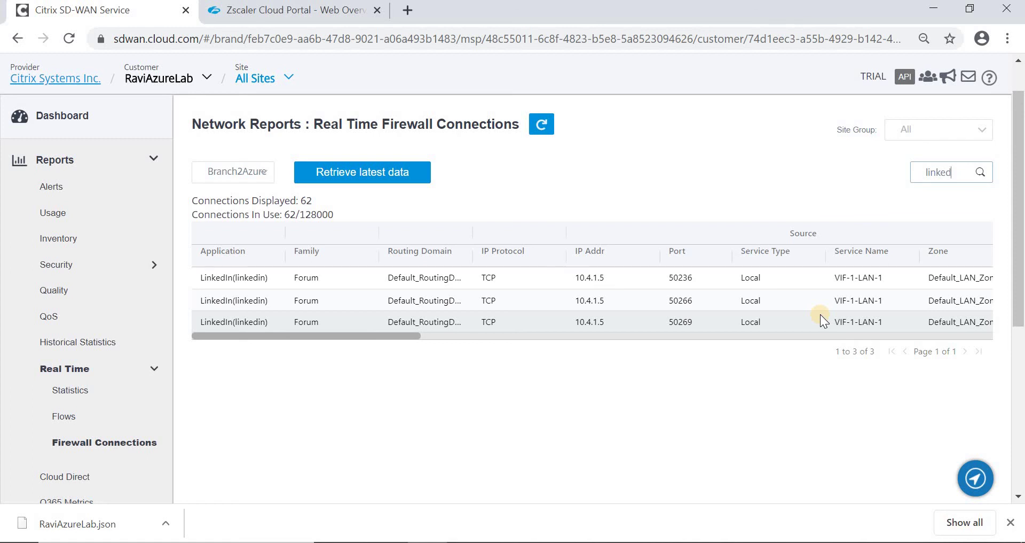
Step: Filter firewall connections by 'sales' and confirm all five go to zscalerService_1
double_click(937, 174)
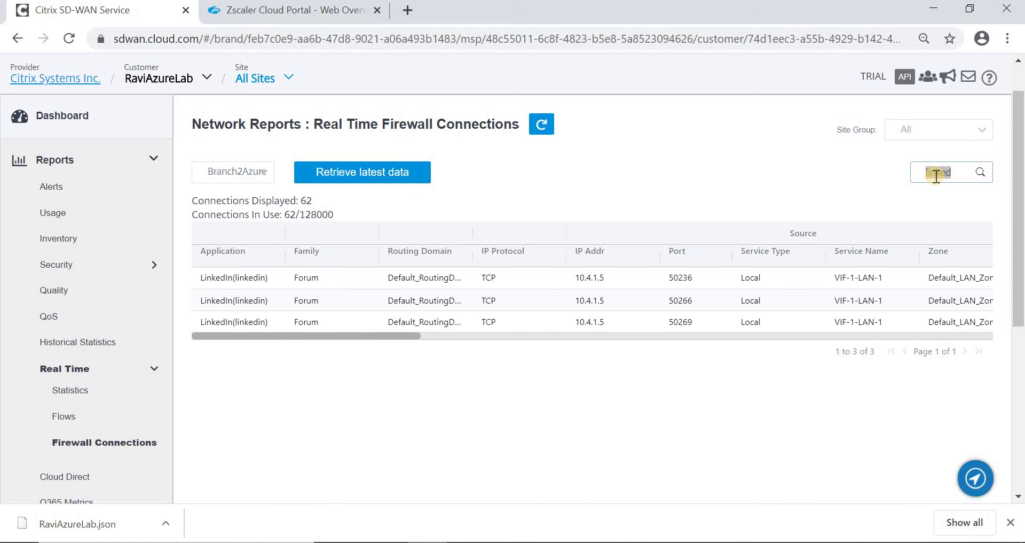
type("sales")
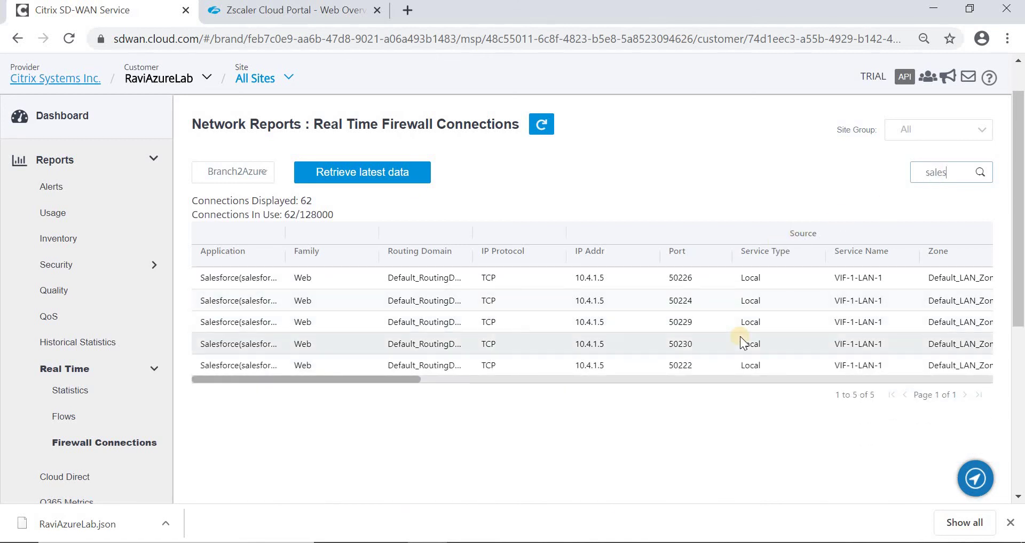
scroll(740, 335, "right", 8)
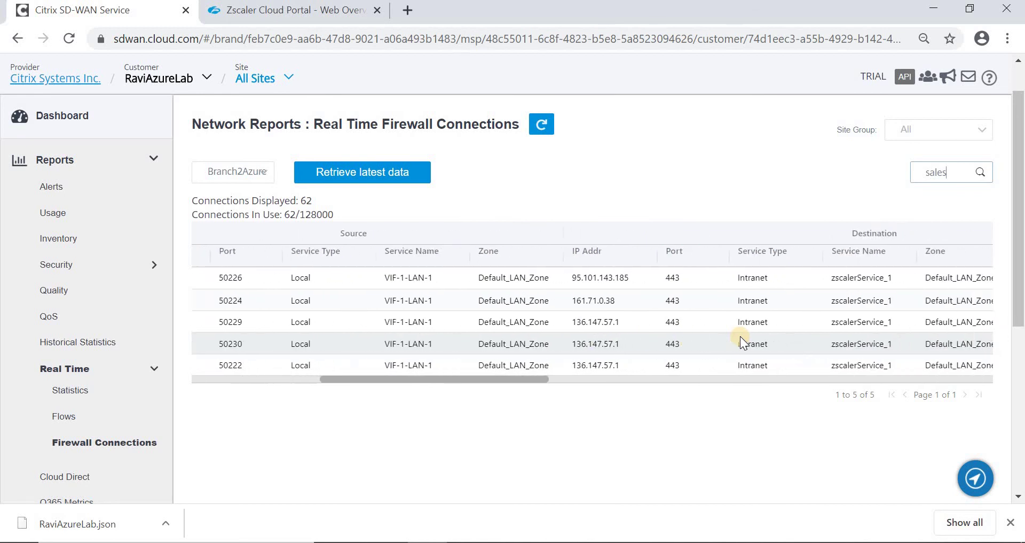
scroll(741, 335, "right", 3)
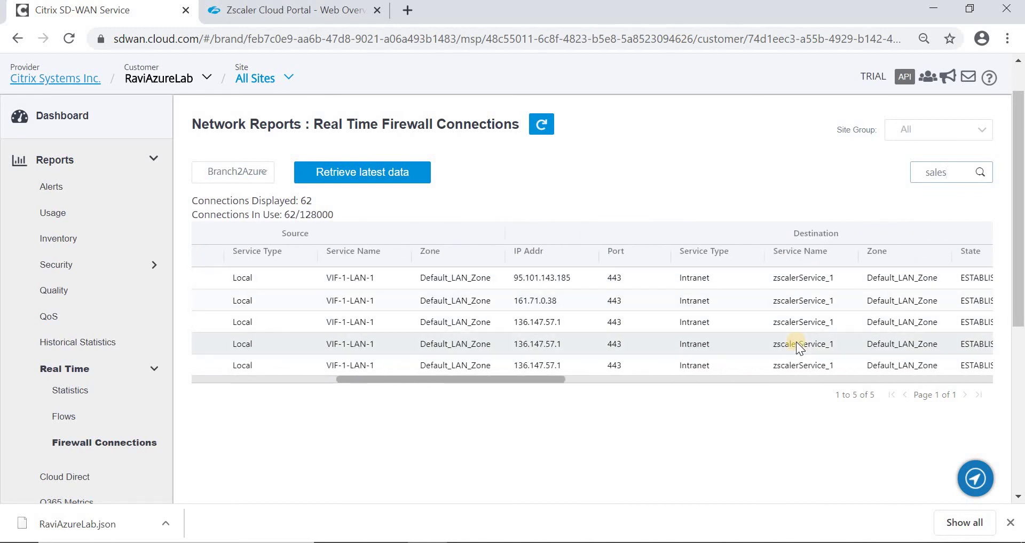
left_click(280, 381)
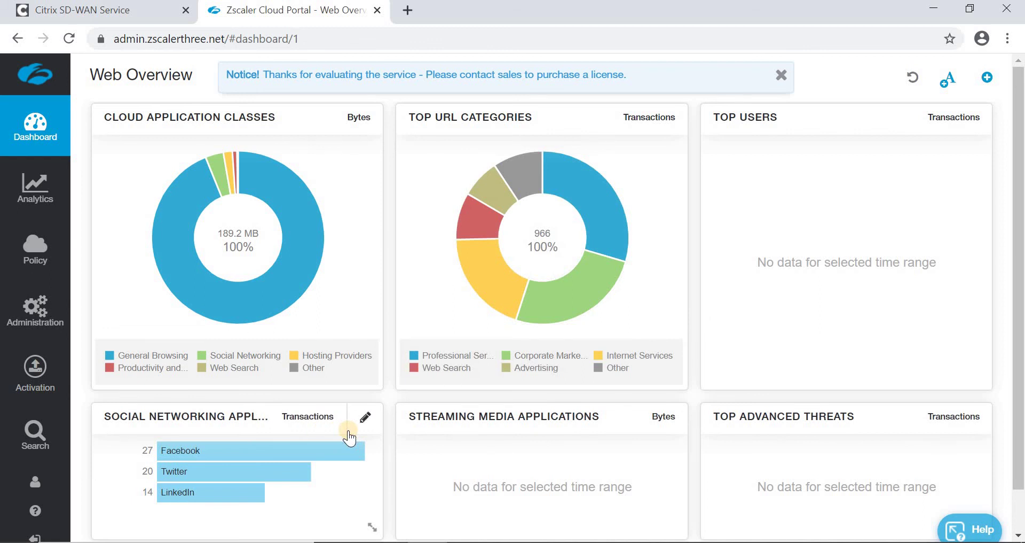
Step: Scroll the Web Overview to review 189.2 MB traffic and Facebook, Twitter, LinkedIn transactions
scroll(348, 430, "down", 1)
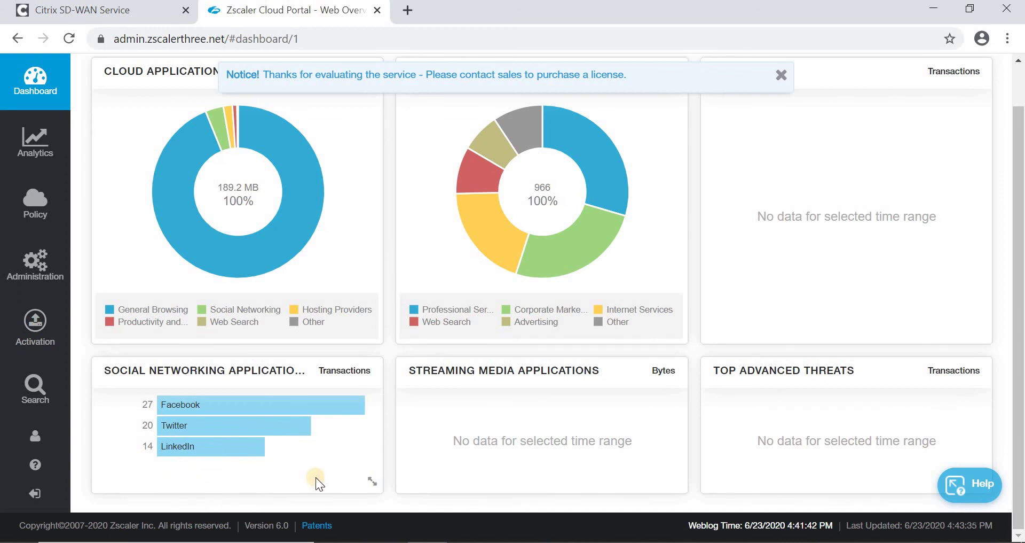
scroll(315, 476, "up", 1)
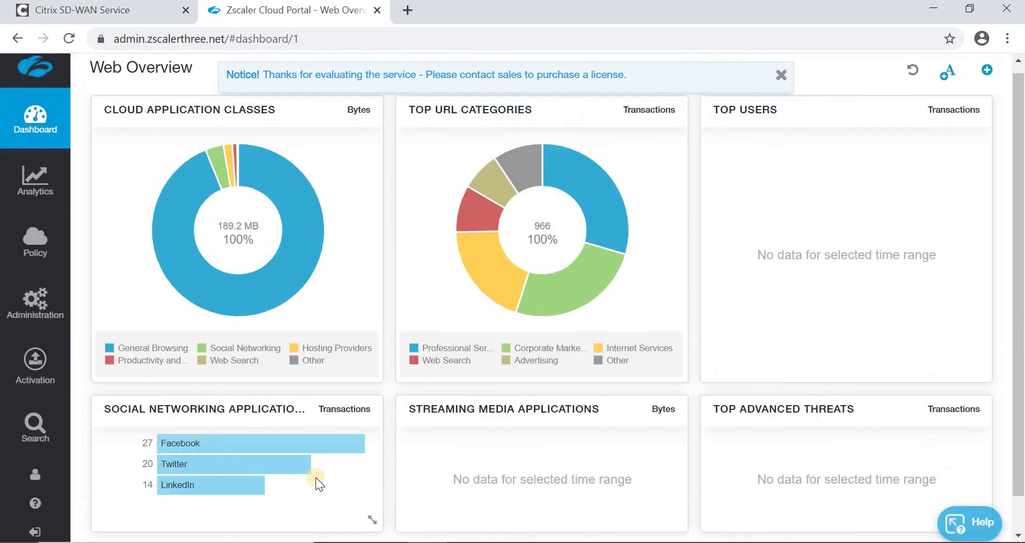